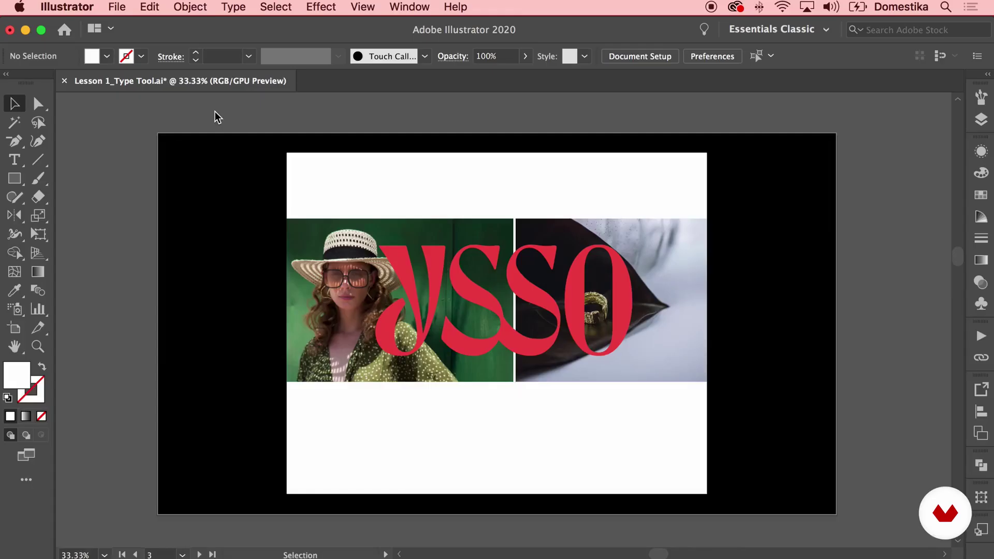
Review the document's two layers in the Layers panel, then collapse it.
left_click(981, 120)
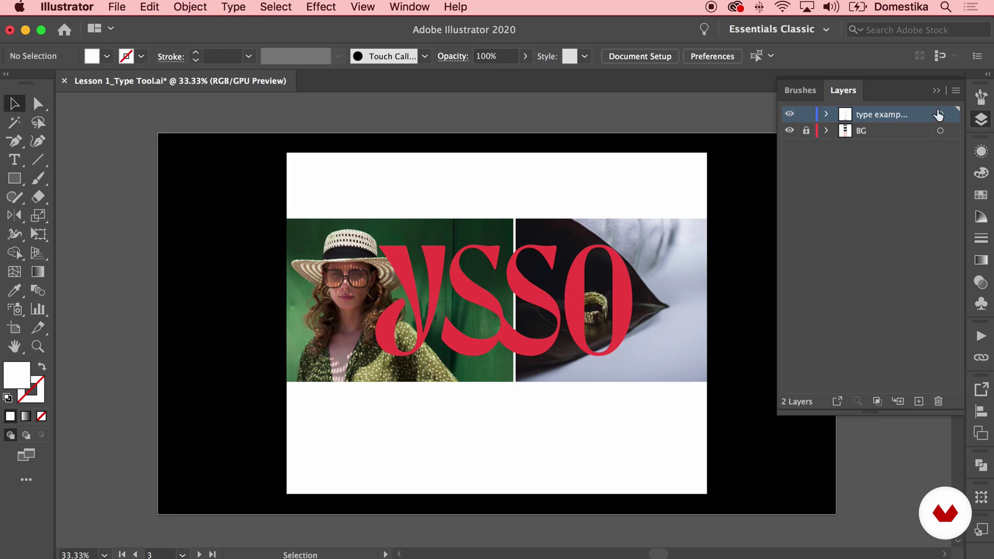
left_click(937, 92)
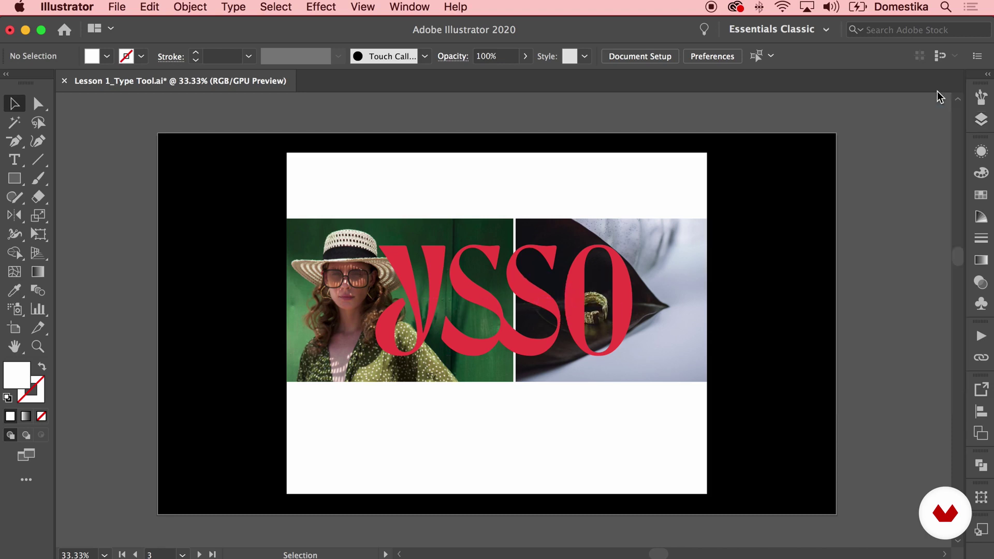
Add point text in the top white band reading 'Based in London' / 'Made in Greece'.
left_click(16, 161)
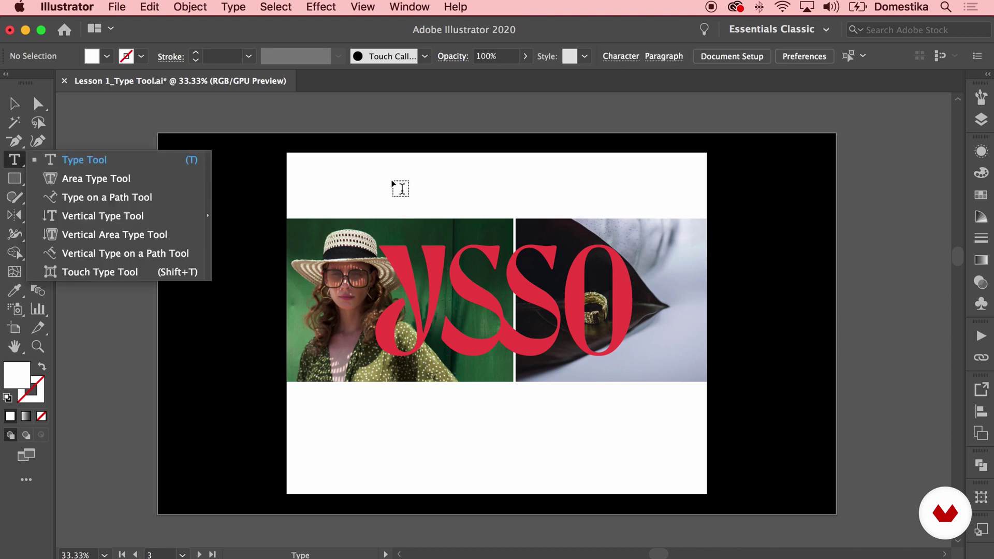
left_click(312, 169)
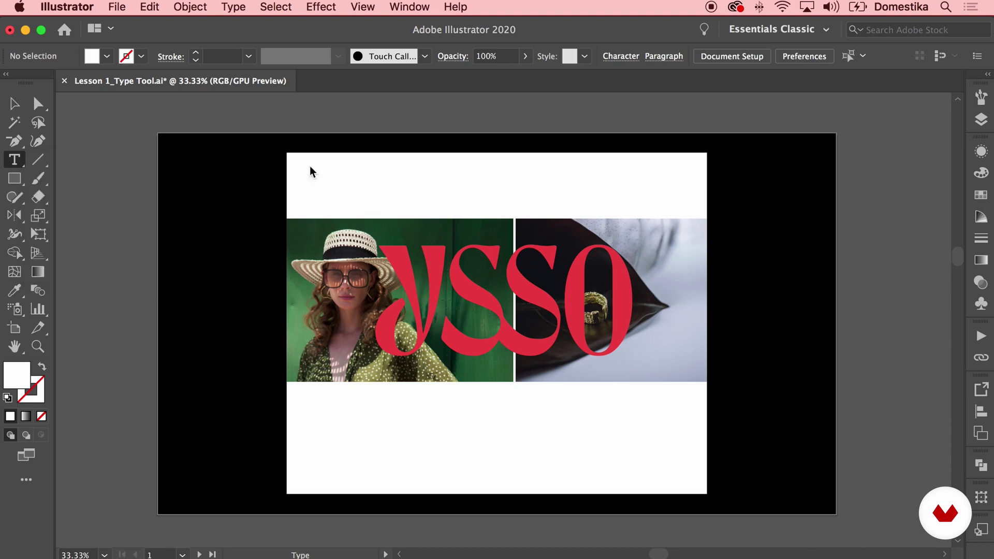
left_click(310, 166)
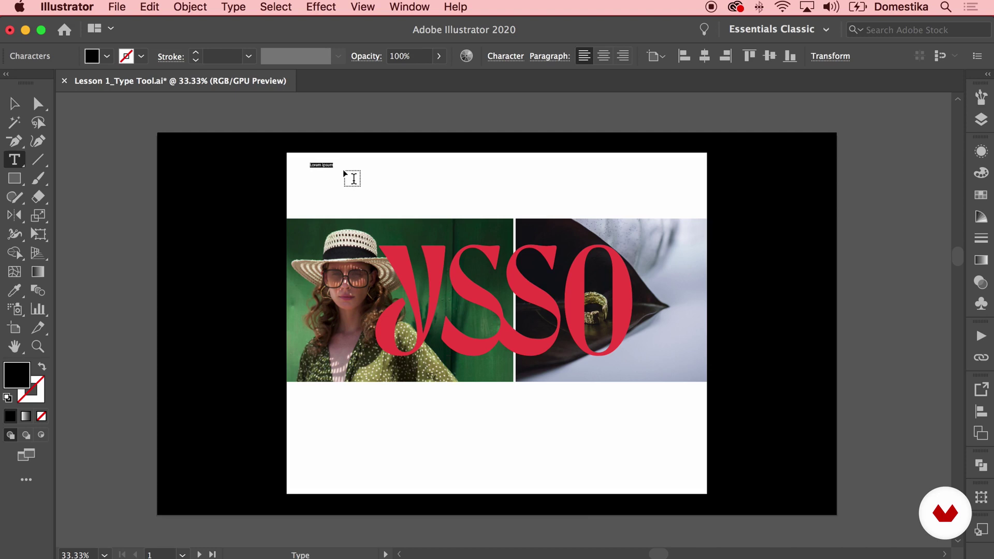
key("super+equal")
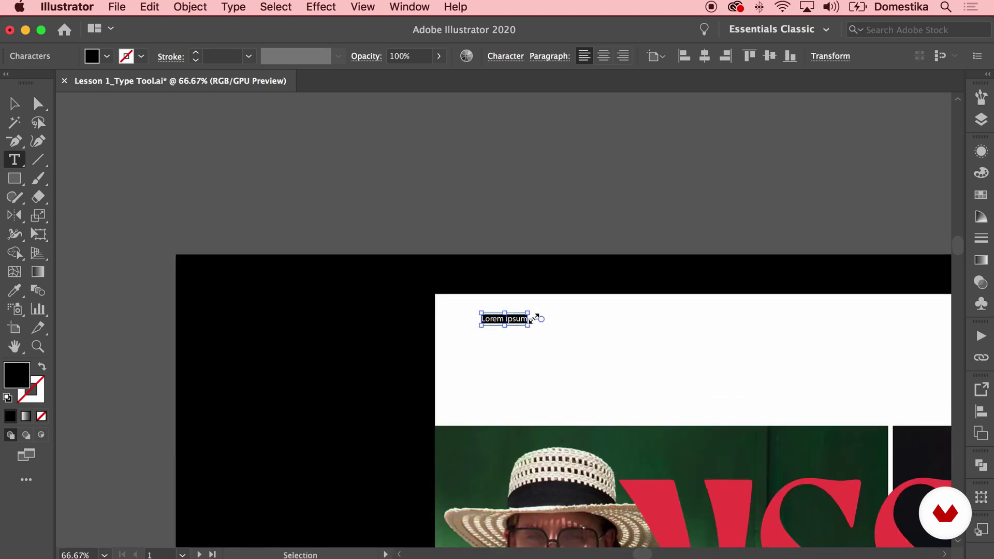
key("super+equal")
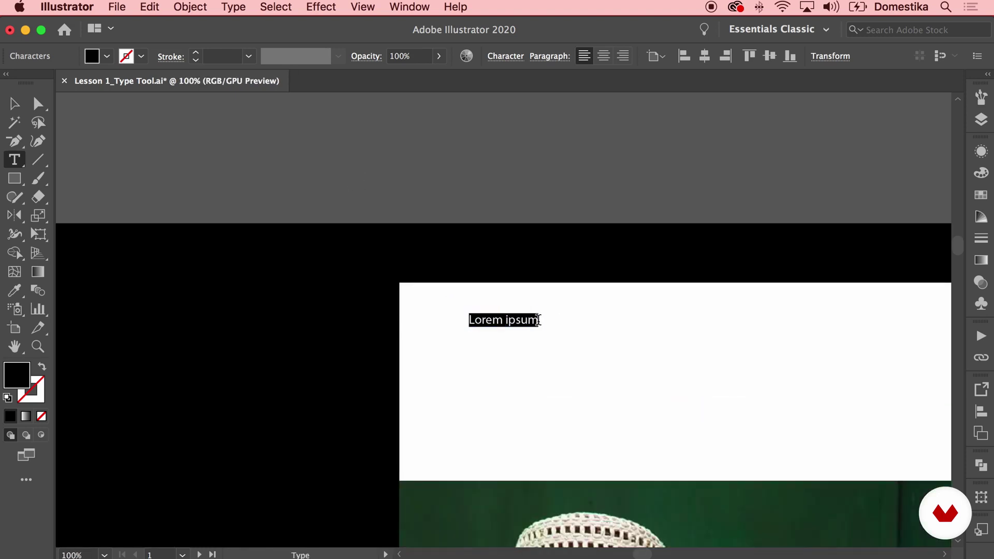
type("Ba")
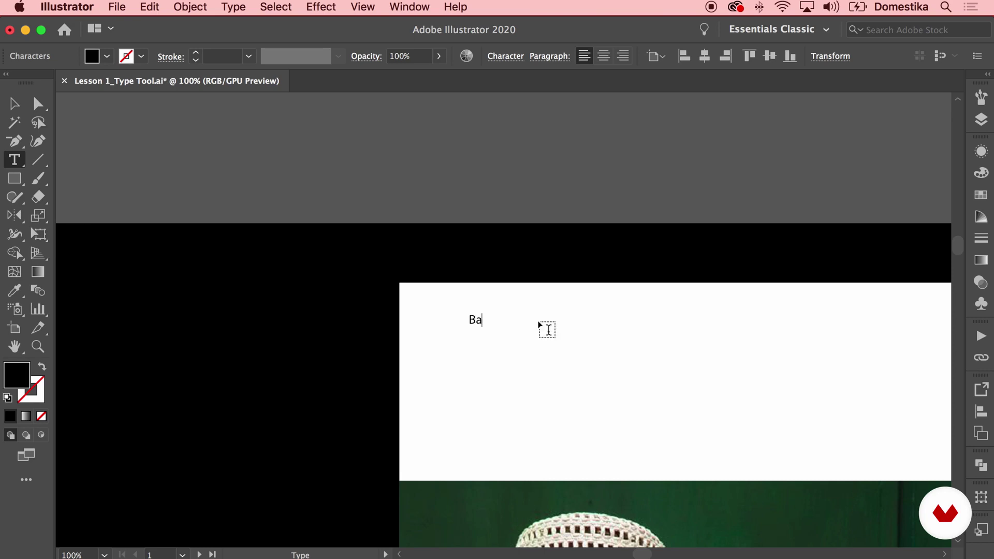
type("sed in London ")
type("Made in Greece")
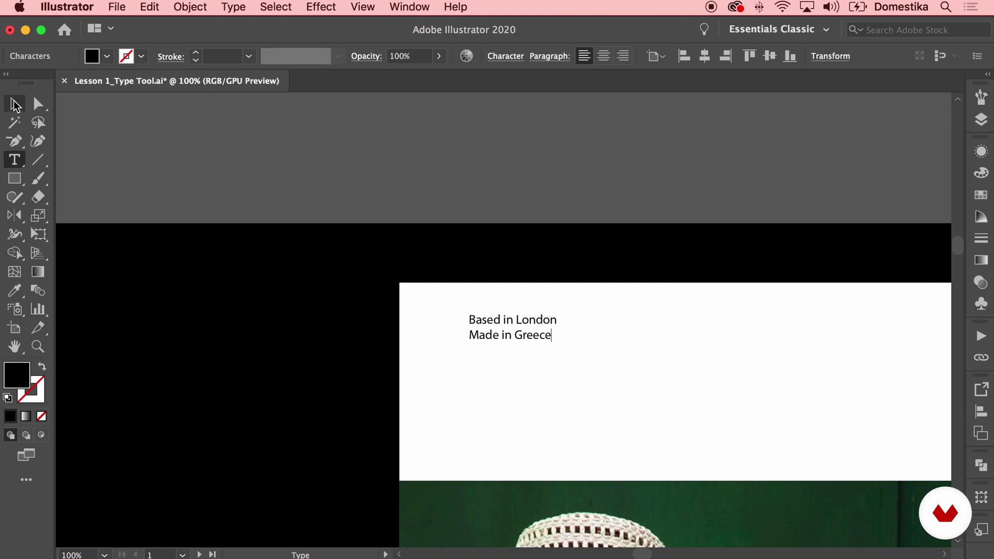
Finish the two-line text and scale it up proportionally from its corner handle.
key("Escape")
left_click(272, 142)
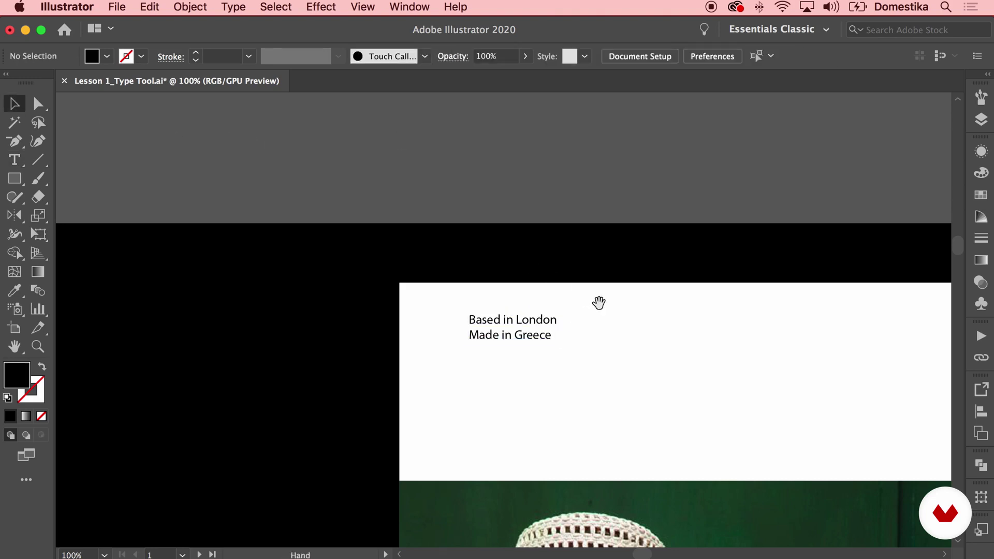
left_click_drag(599, 299, 410, 230)
left_click(348, 260)
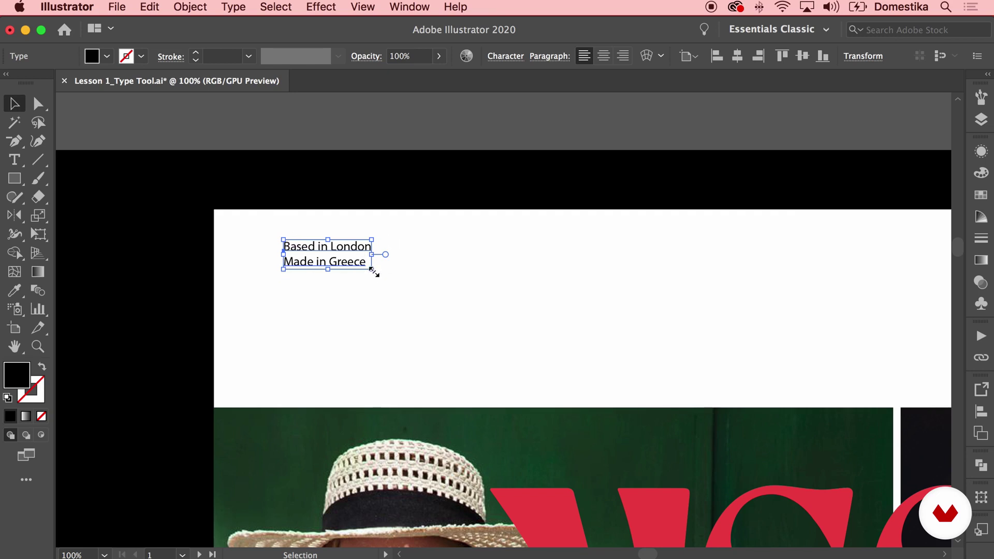
left_click_drag(372, 270, 599, 331)
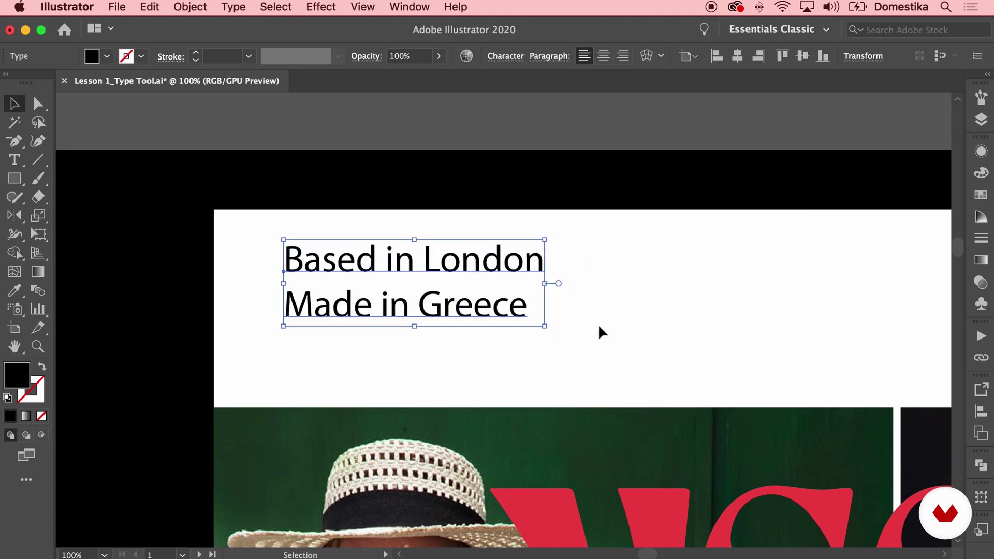
left_click(599, 331)
Undo an accidental rotation and move the heading into the top-left of the white band.
key("super+minus")
left_click_drag(574, 297, 473, 232)
left_click(388, 216)
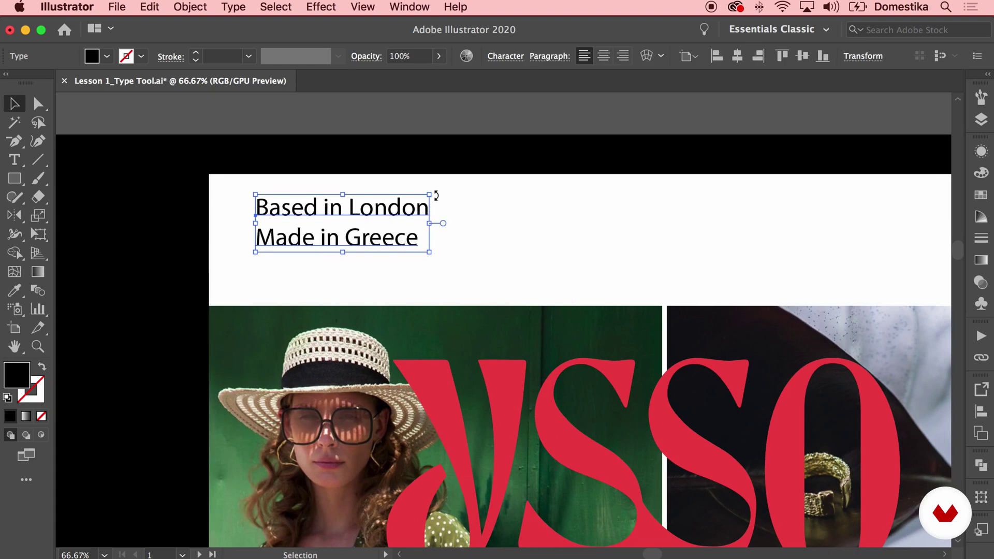
left_click_drag(434, 192, 472, 260)
key("super+z")
left_click_drag(409, 217, 466, 200)
left_click(557, 227)
key("super+minus")
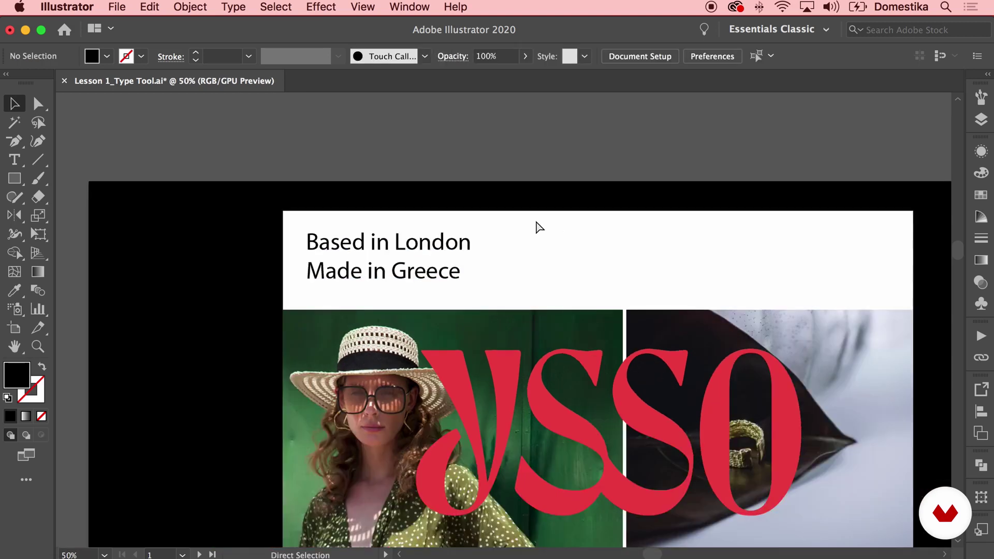
key("super+minus")
scroll(497, 218, "down", 2)
scroll(497, 217, "right", 2)
left_click(389, 224)
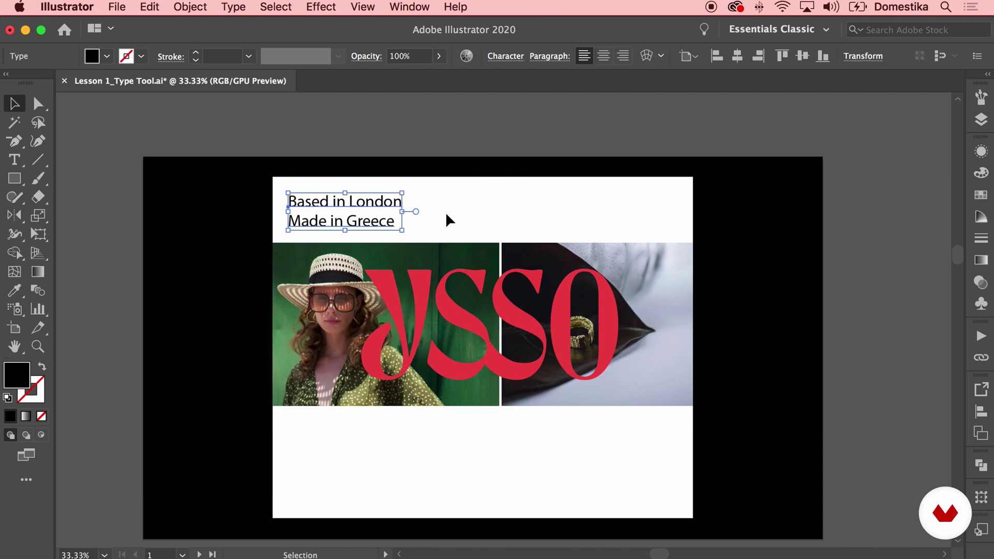
Nudge the Based in London heading up slightly.
key("shift+Up")
left_click(459, 220)
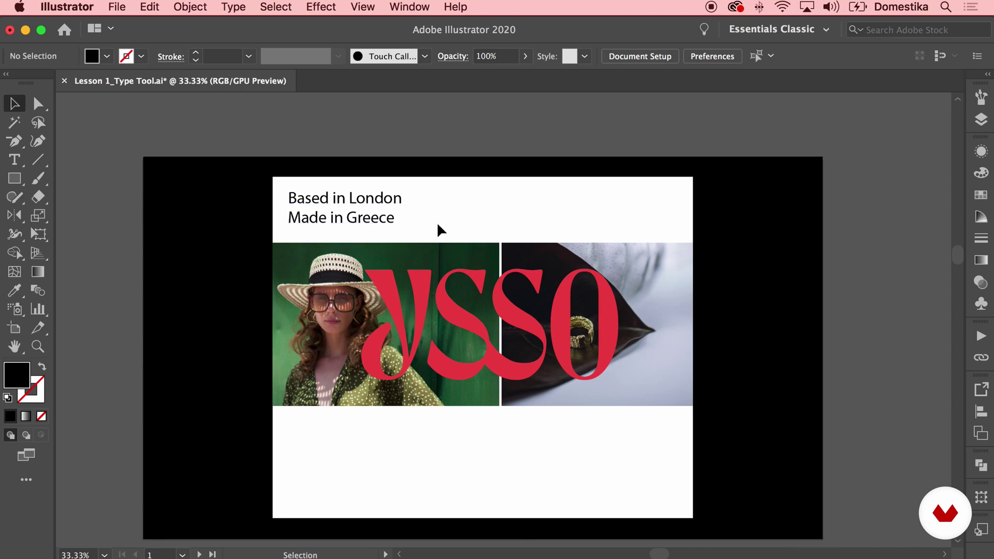
key("space")
left_click_drag(464, 224, 454, 206)
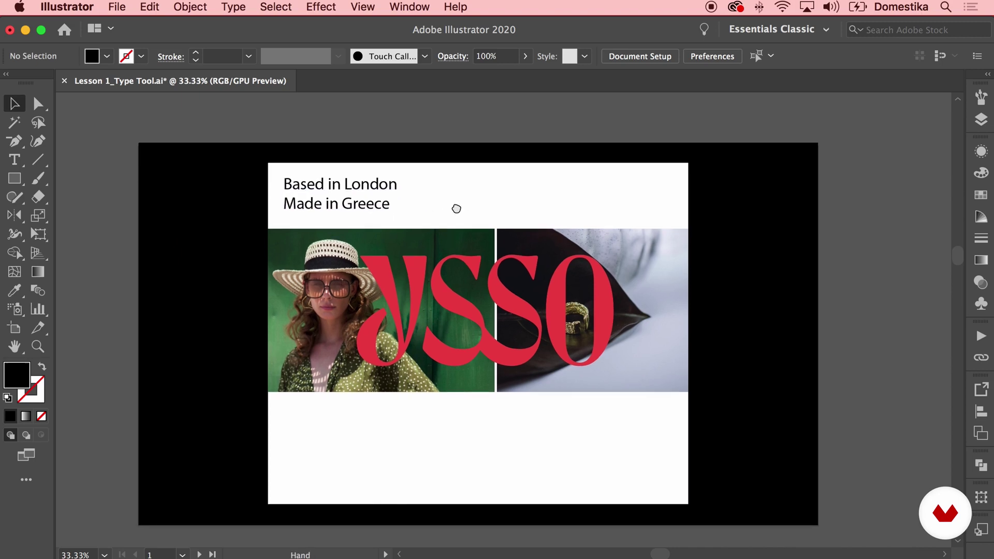
Create a placeholder lorem ipsum text area below the photos.
left_click(15, 161)
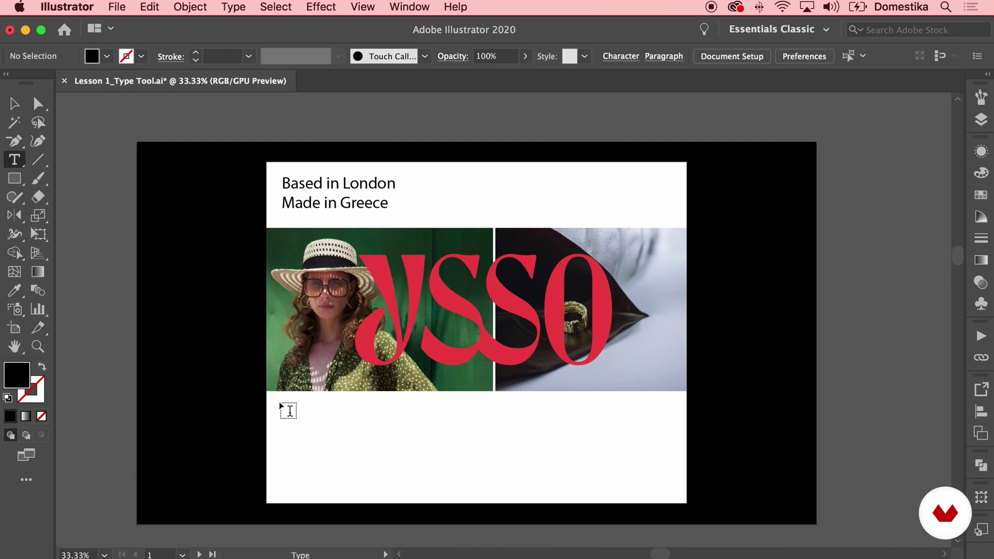
left_click_drag(280, 403, 454, 483)
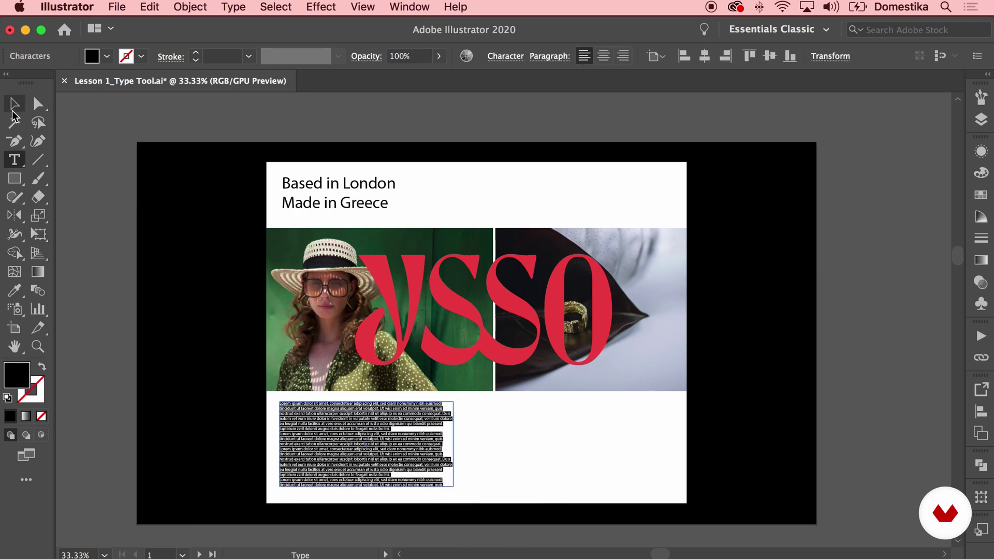
left_click(13, 106)
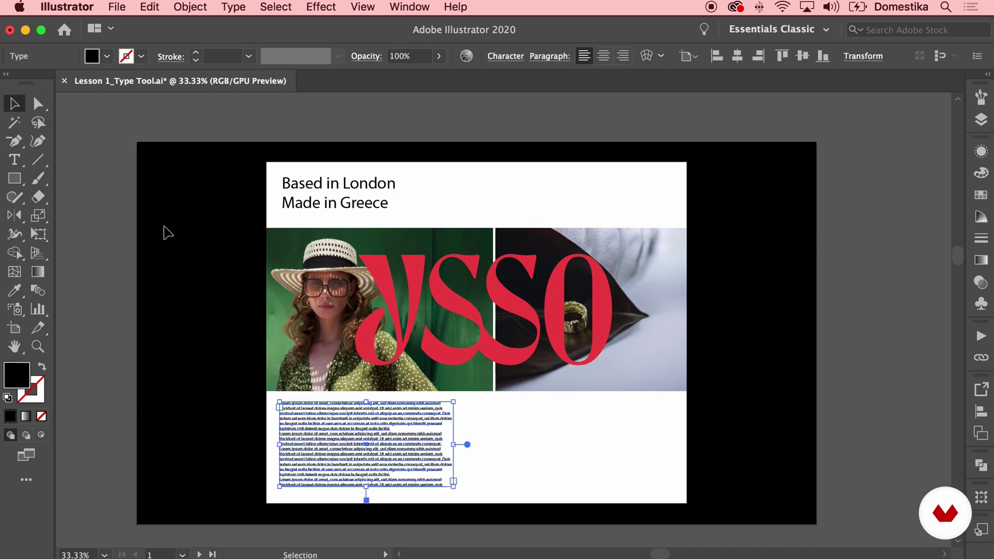
key("super+equal")
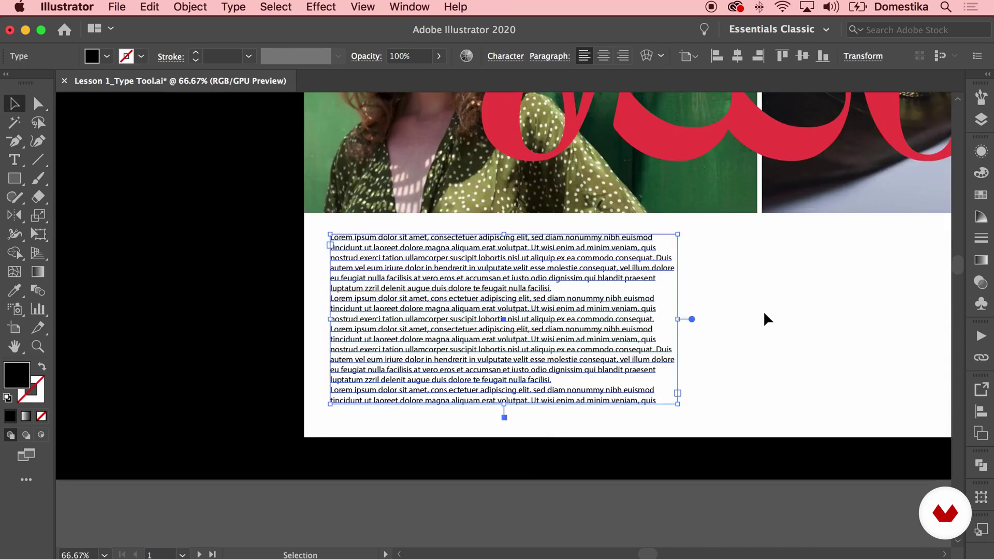
left_click(765, 318)
Add 'Ysso.' after 'facilisi.' at the end of the first body paragraph.
key("t")
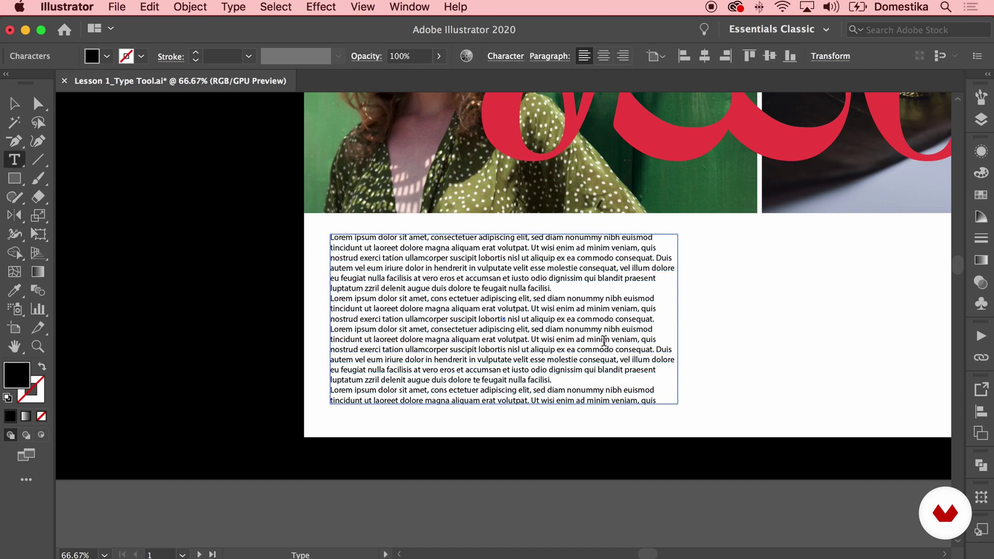
double_click(561, 288)
left_click(560, 290)
type("Ysso.")
key("Escape")
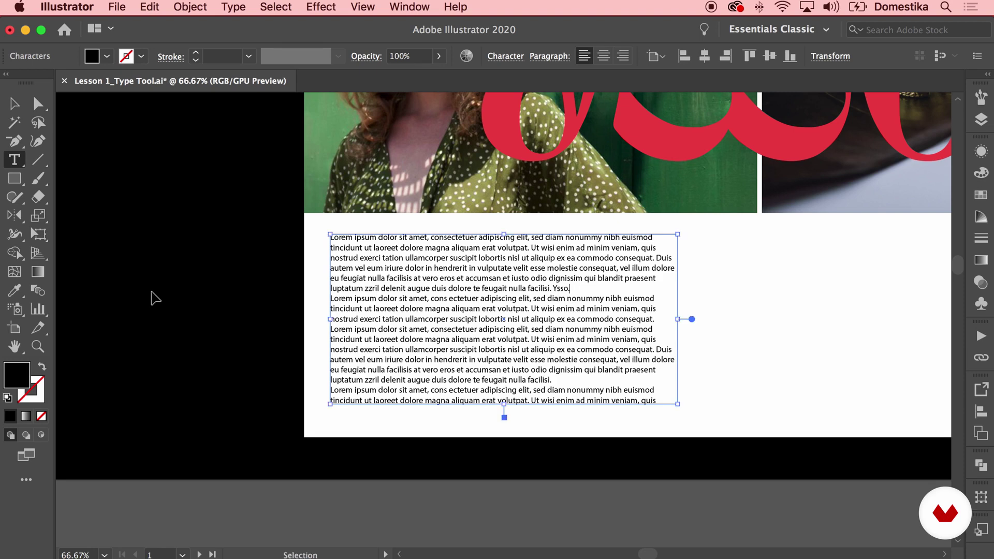
key("super+shift+a")
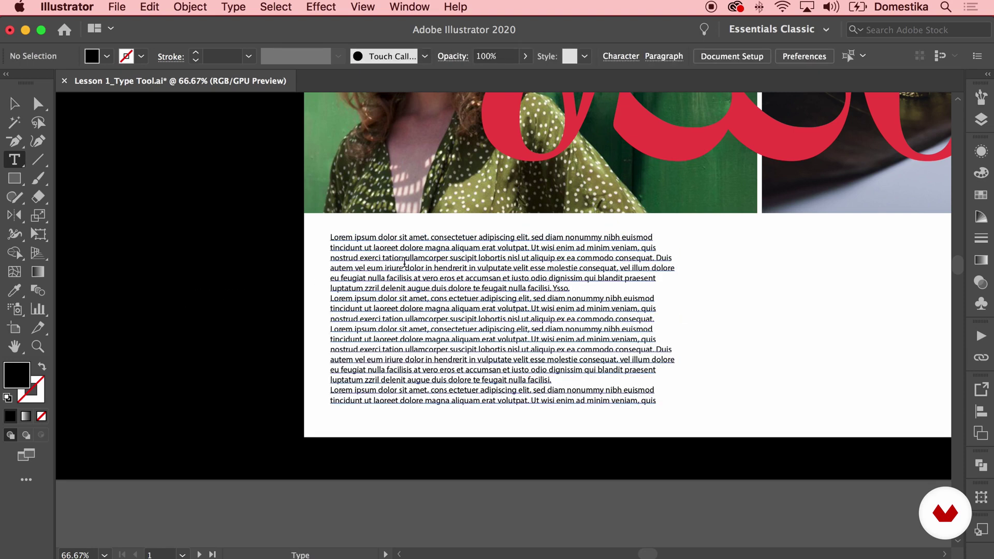
left_click(405, 262, "super")
left_click(14, 103)
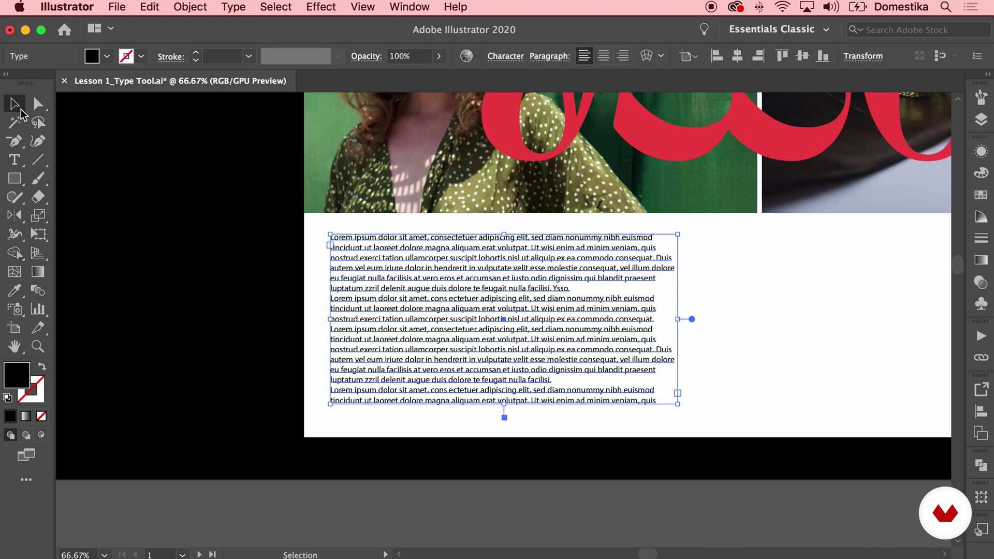
Drag the lorem ipsum frame's bottom-right handle to make a narrow column under the left photo.
left_click(120, 160)
key("super+minus")
key("super+minus")
key("super+minus")
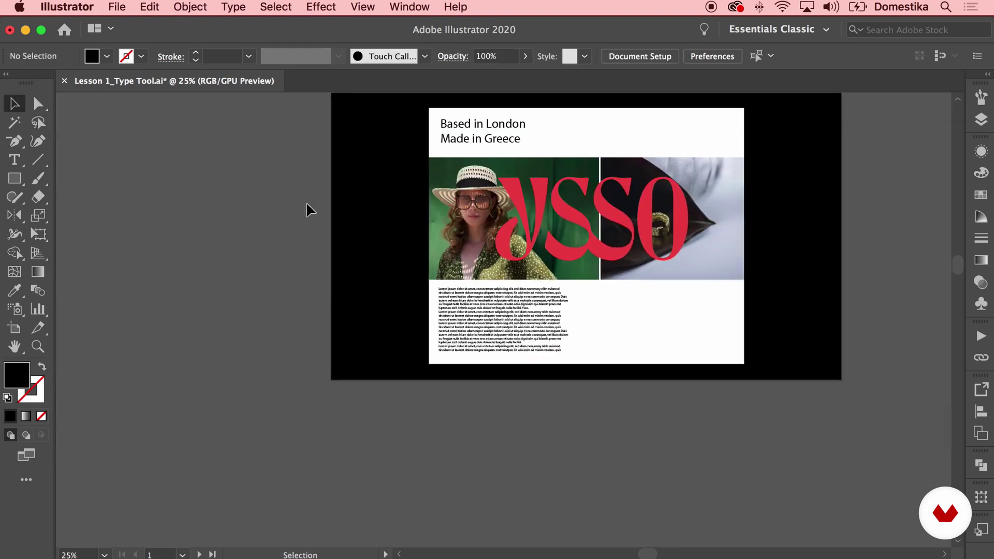
left_click_drag(309, 210, 231, 281)
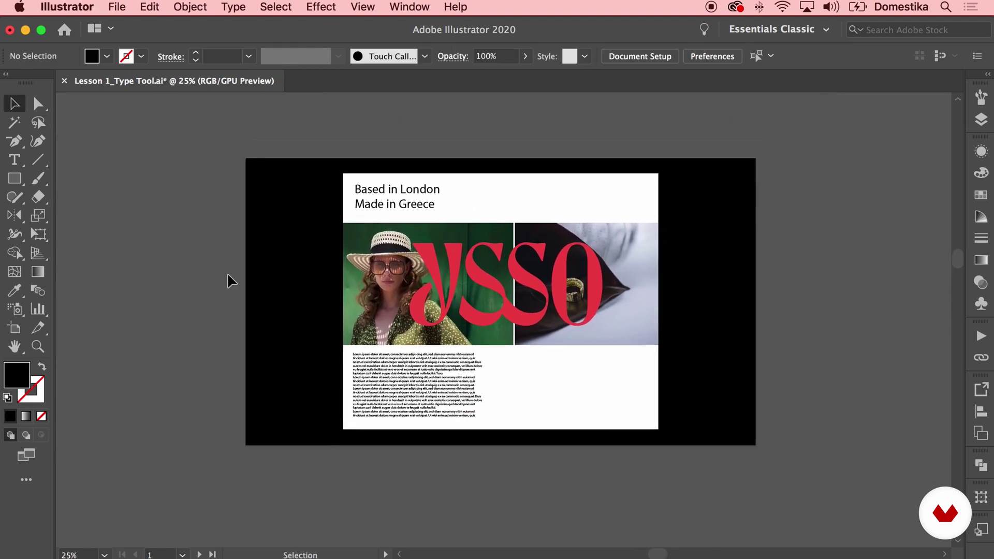
key("super+plus")
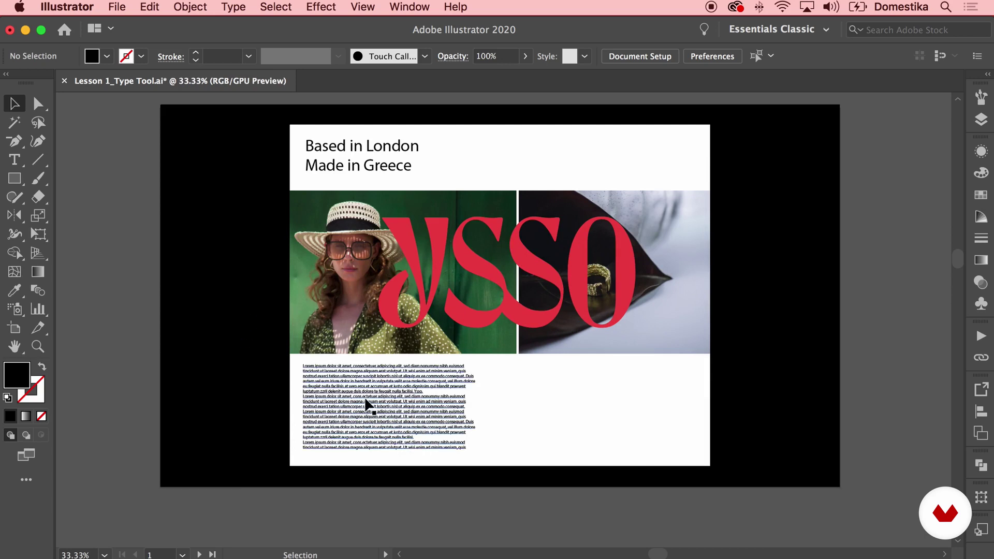
left_click(377, 400)
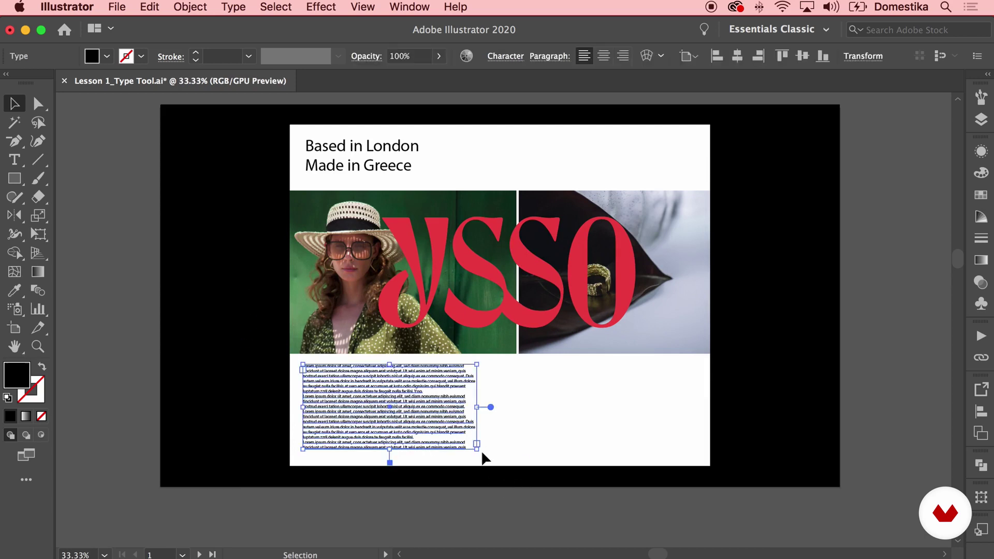
left_click_drag(477, 450, 526, 464)
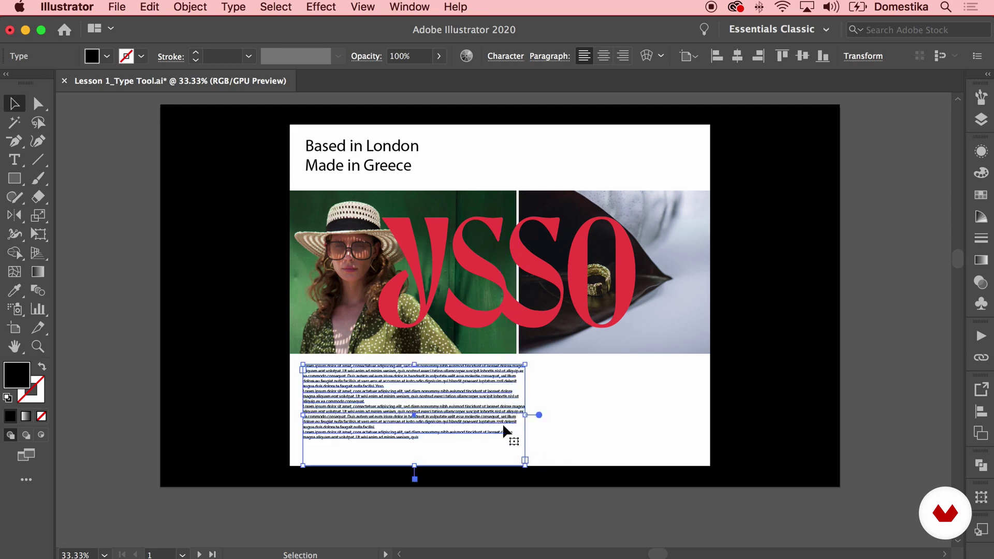
left_click_drag(524, 465, 476, 451)
left_click(508, 458)
left_click(417, 411)
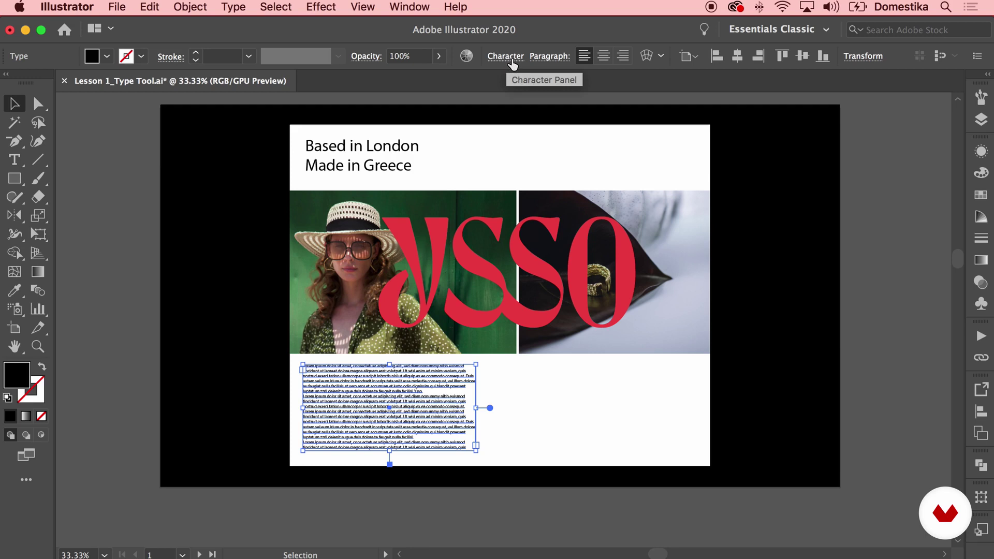
Set the body text font to Suisse Int'l at 19 pt.
left_click(514, 60)
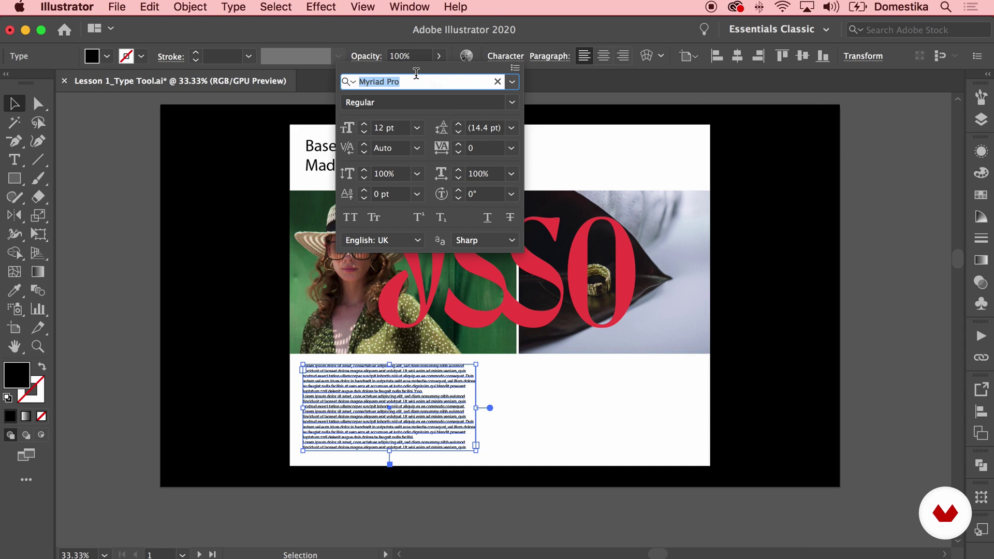
left_click(511, 83)
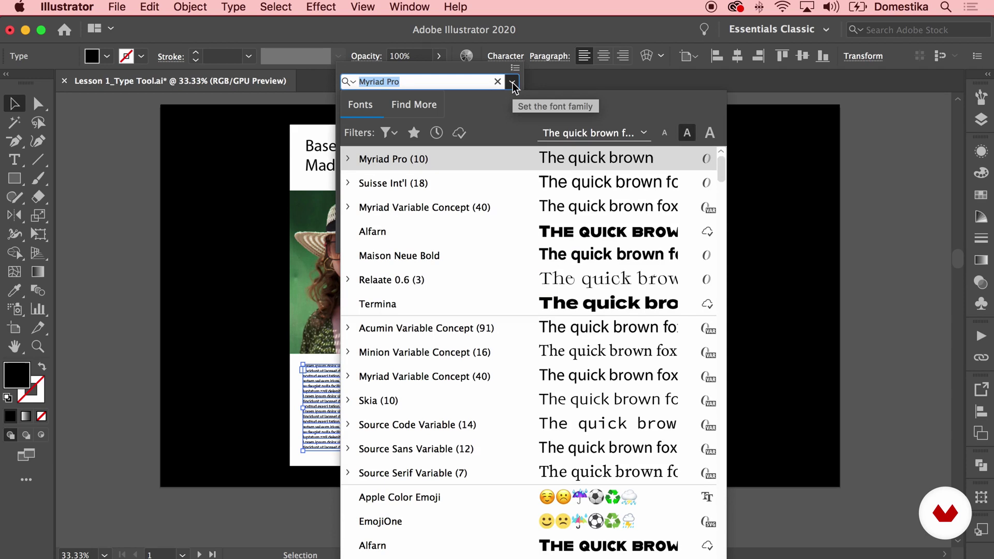
left_click(391, 184)
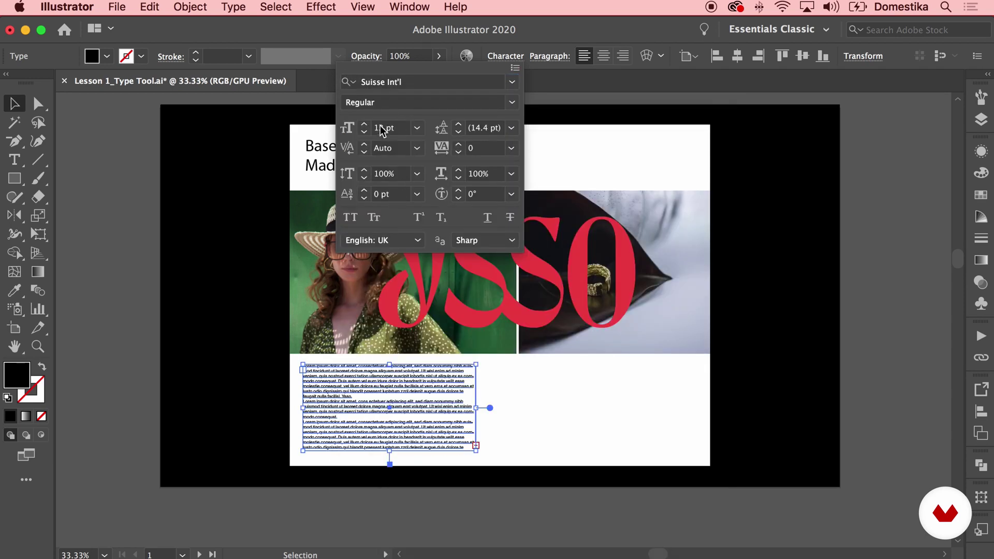
left_click(364, 125)
left_click(364, 126)
left_click(364, 126)
left_click(365, 125)
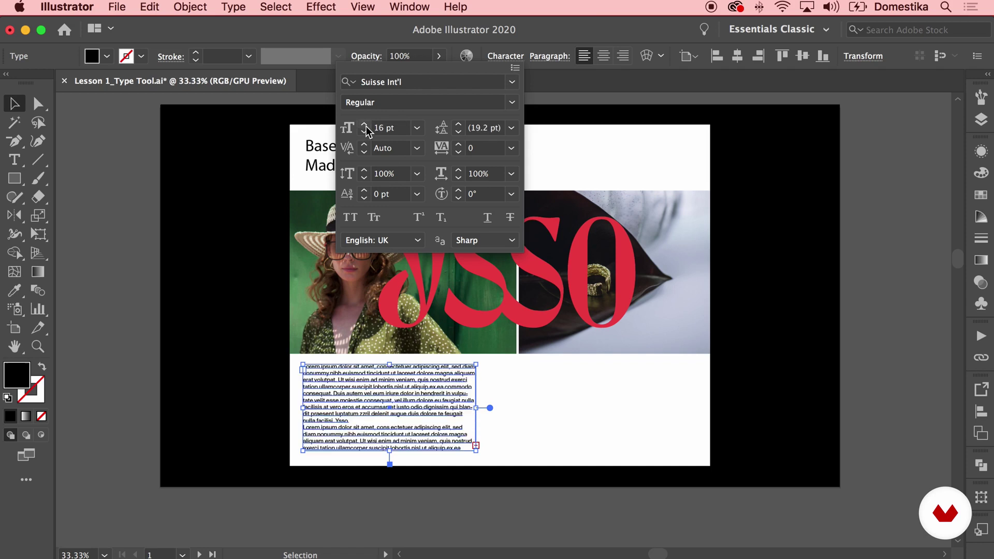
left_click(364, 125)
left_click(365, 126)
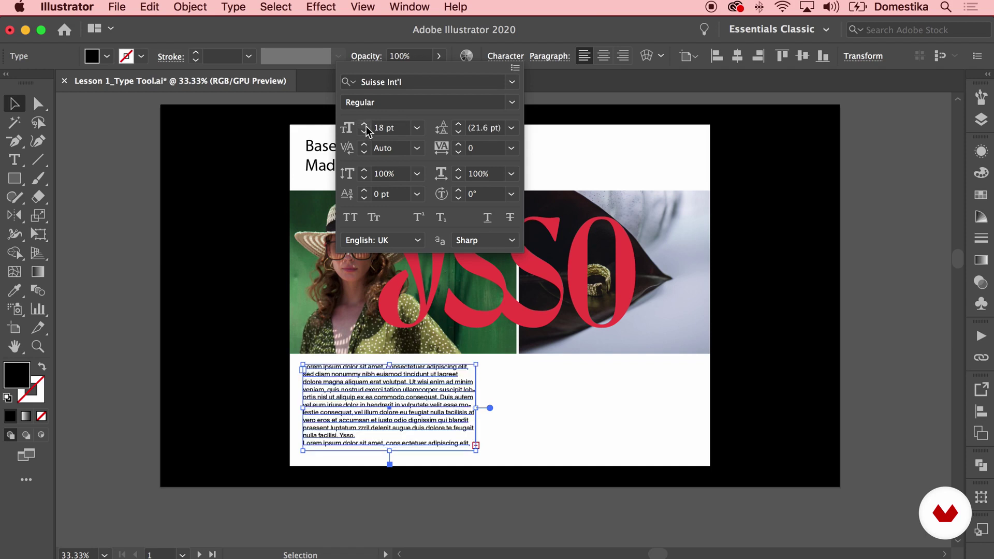
left_click(365, 126)
Make the body text Light weight with 26 pt leading.
left_click(512, 102)
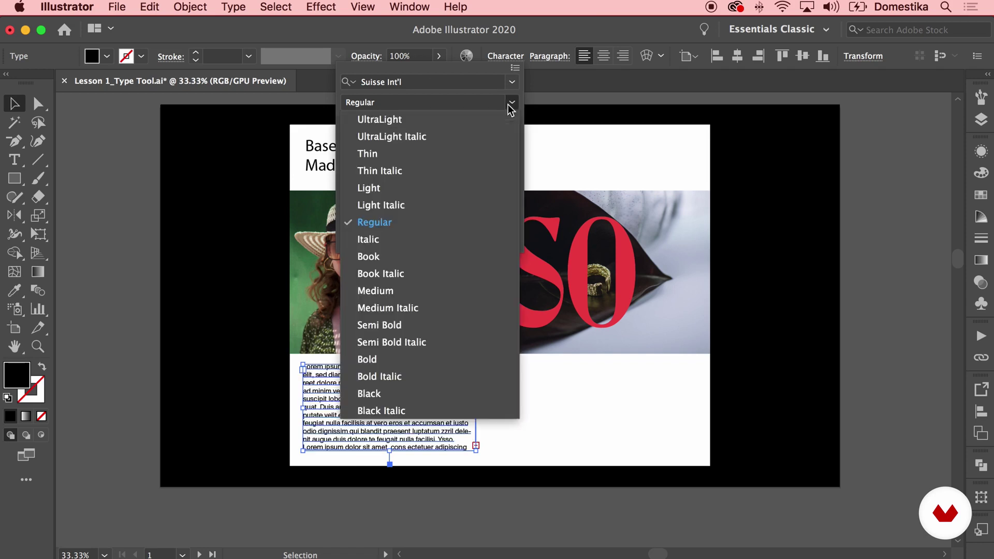
left_click(409, 188)
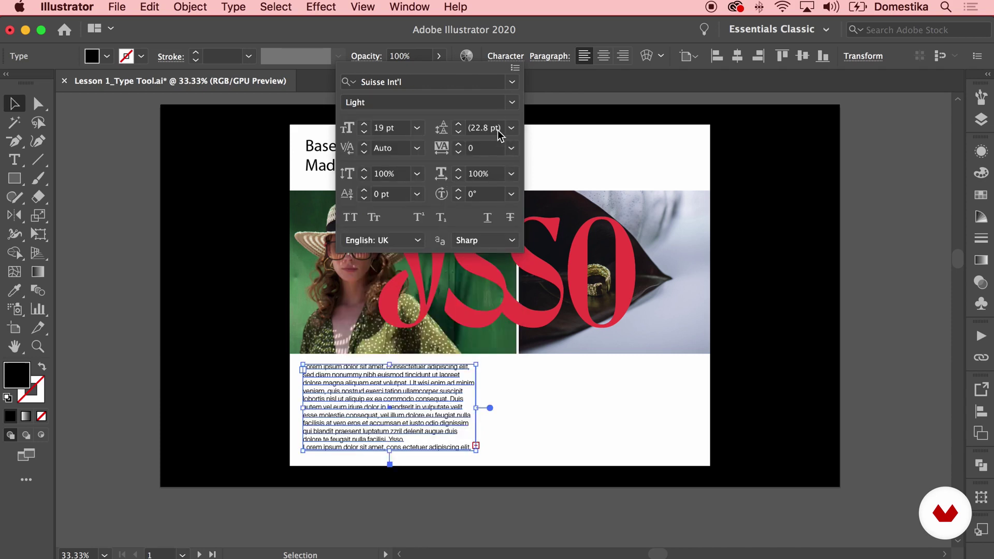
left_click(459, 125)
left_click(458, 125)
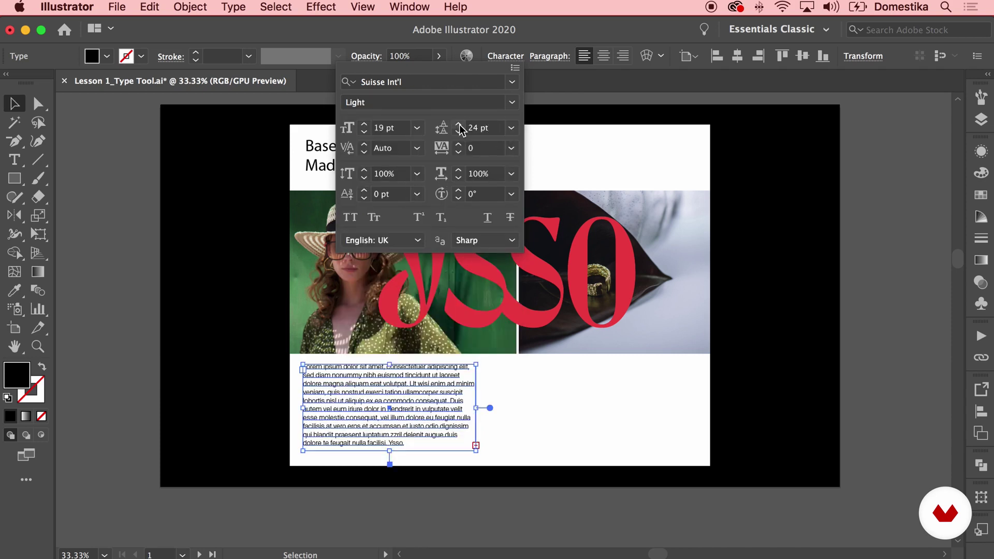
left_click(458, 125)
left_click(459, 125)
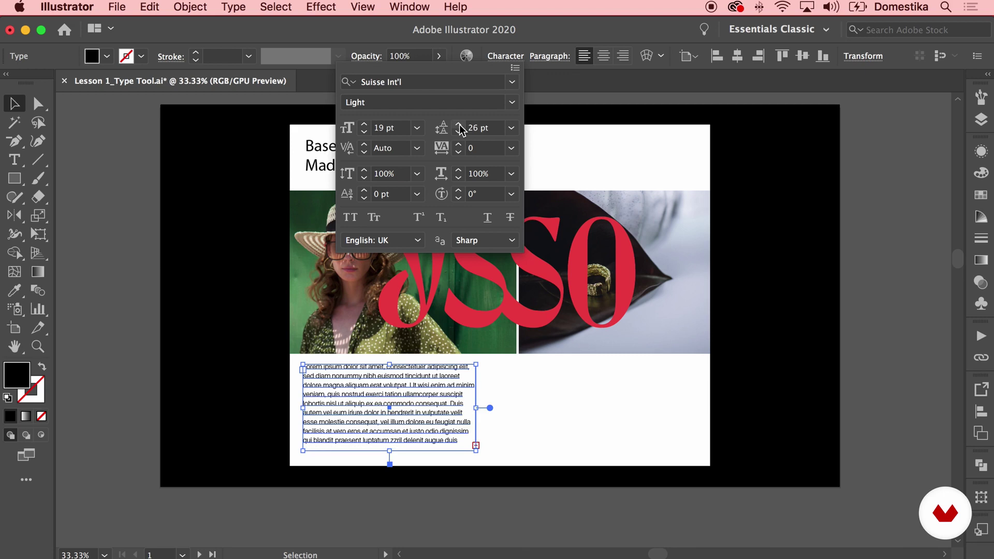
left_click(343, 145)
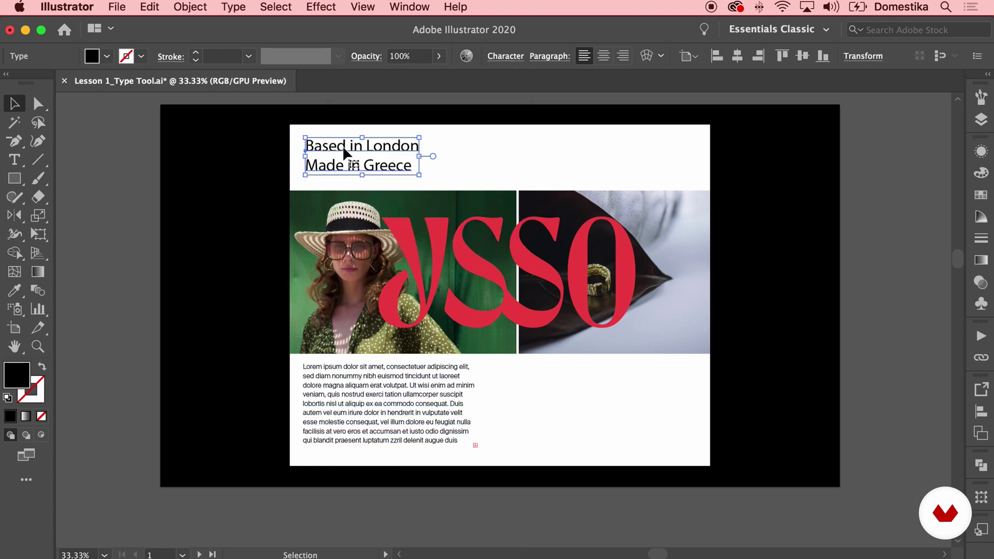
Set the Based in London headline in Suisse Int'l.
left_click(505, 56)
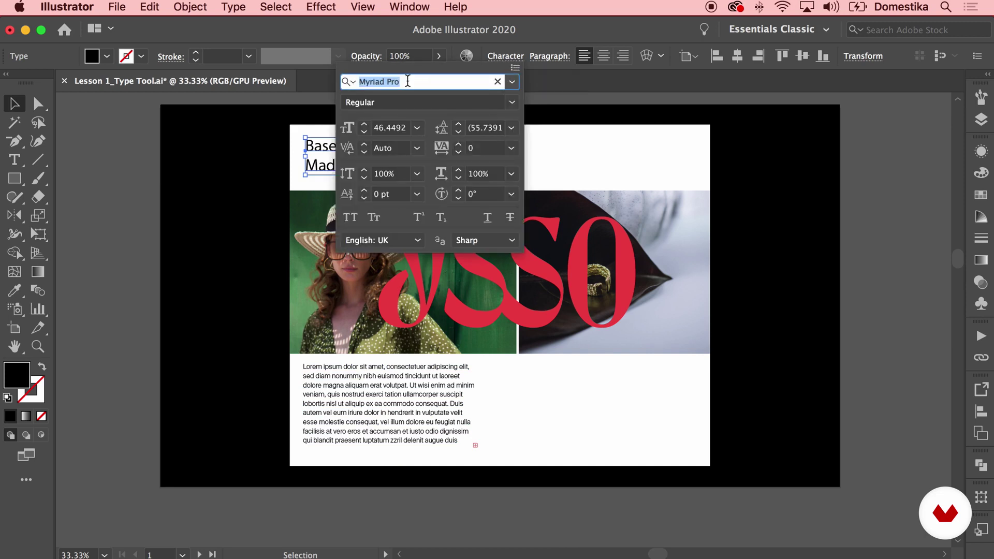
type("suis")
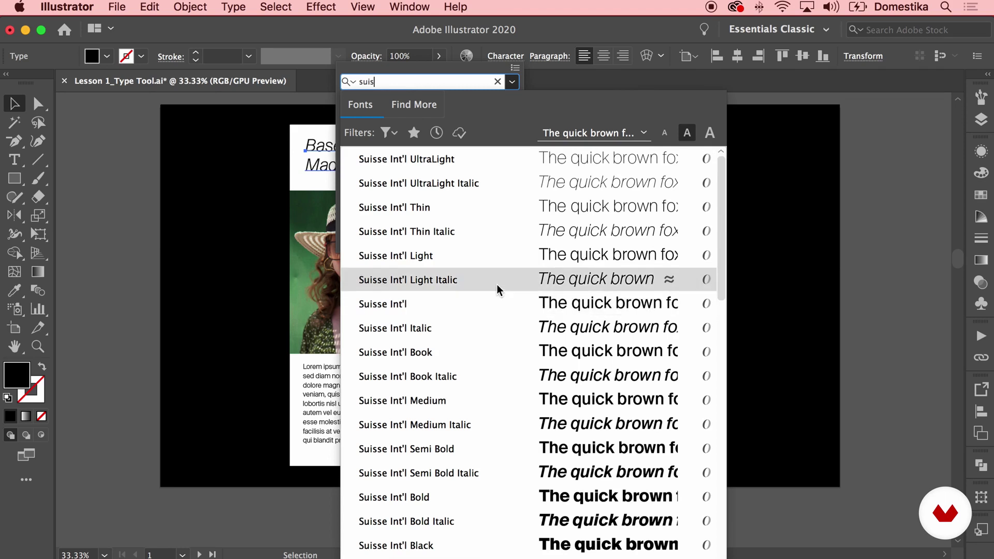
left_click(437, 307)
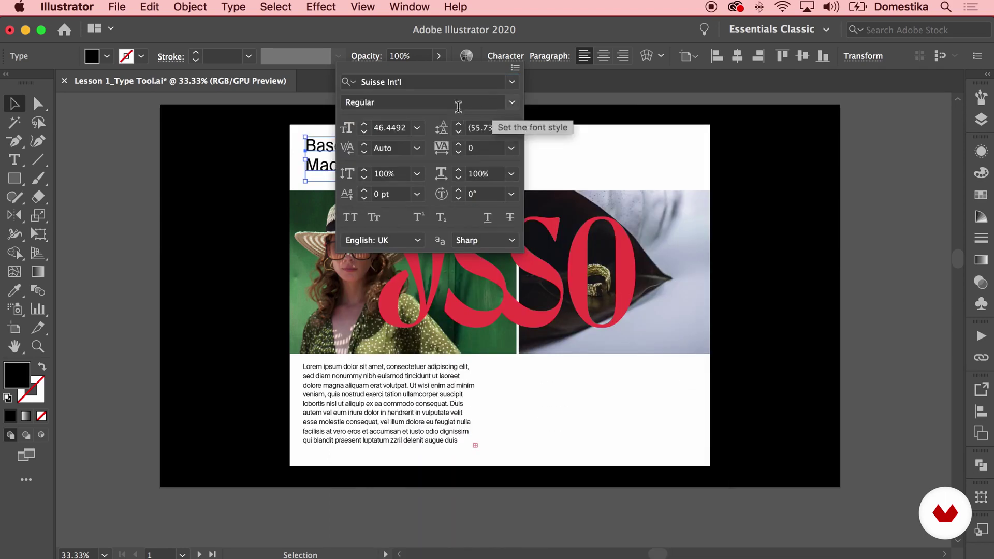
left_click(279, 175)
Enlarge the body text to 20 pt with 27 pt leading.
scroll(279, 178, "right", 3)
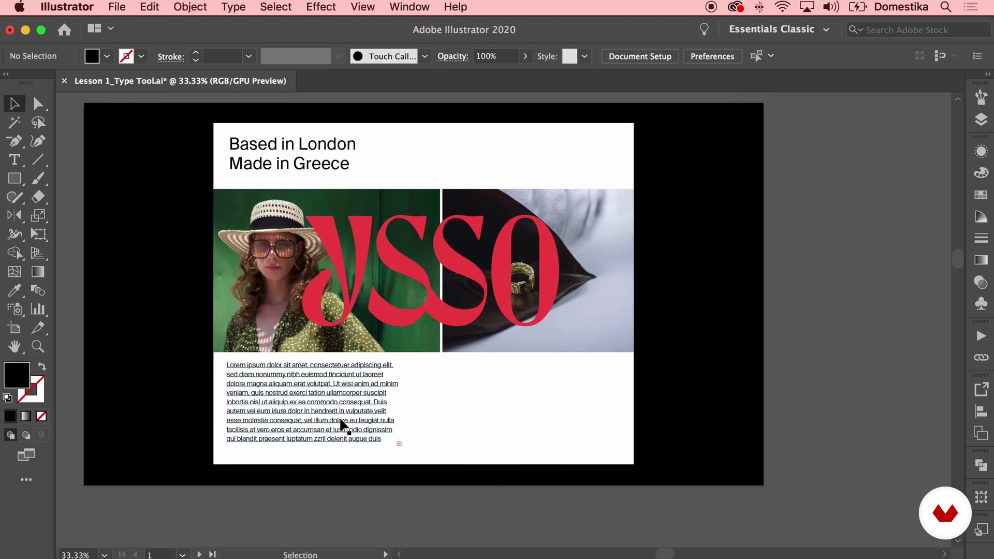
left_click(348, 415)
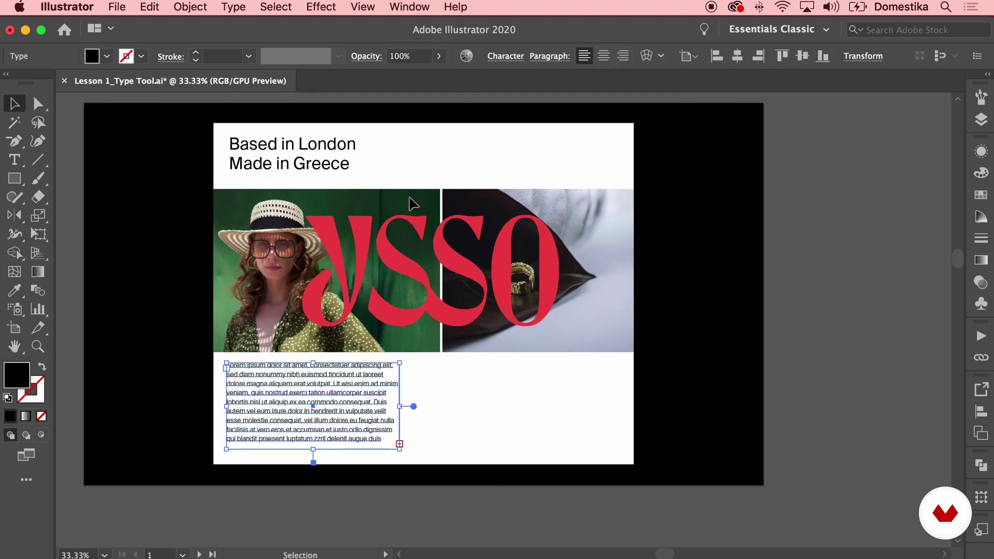
left_click(505, 59)
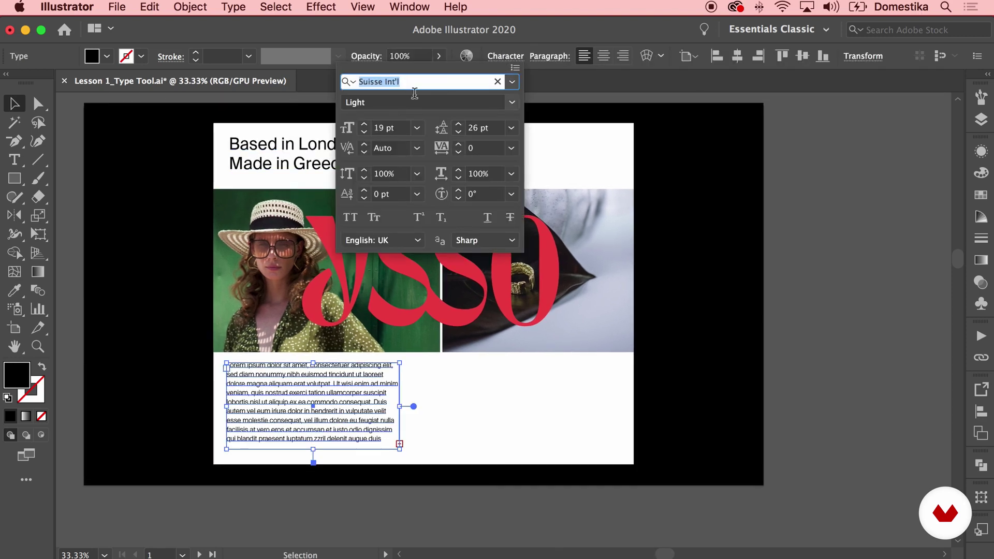
left_click(364, 124)
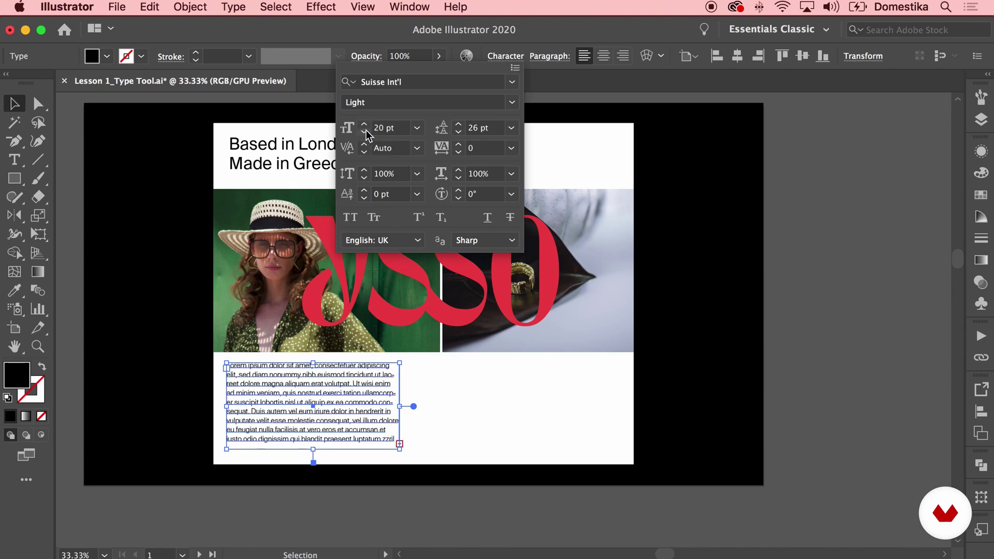
left_click(458, 124)
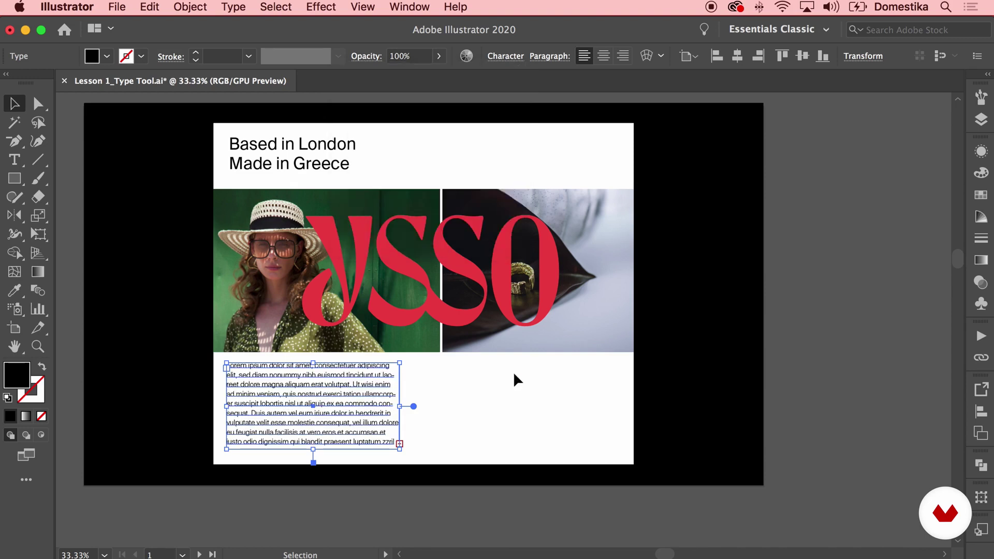
left_click_drag(514, 371, 541, 385)
Thread the overflowing lorem ipsum into a second text frame drawn in the right column.
key("super+equal")
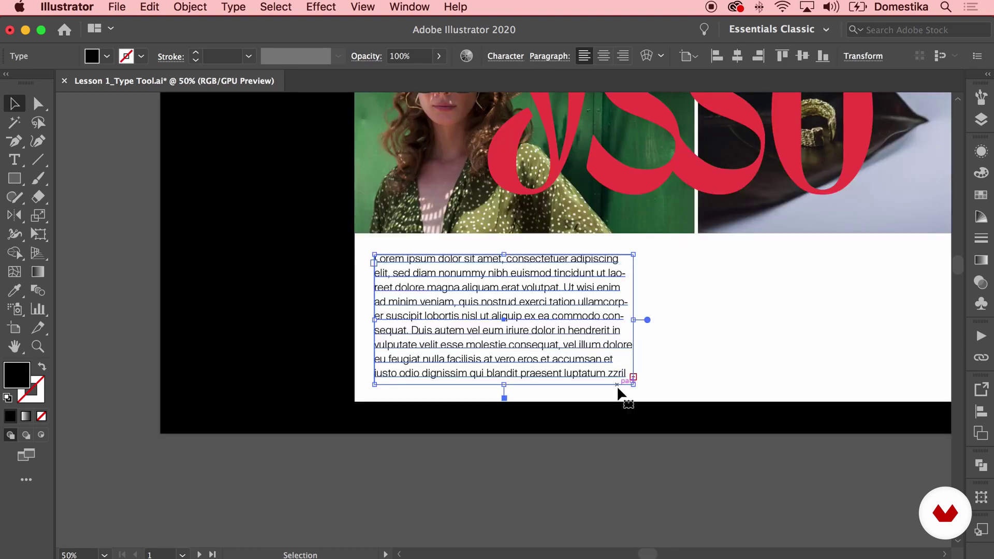
left_click(674, 383)
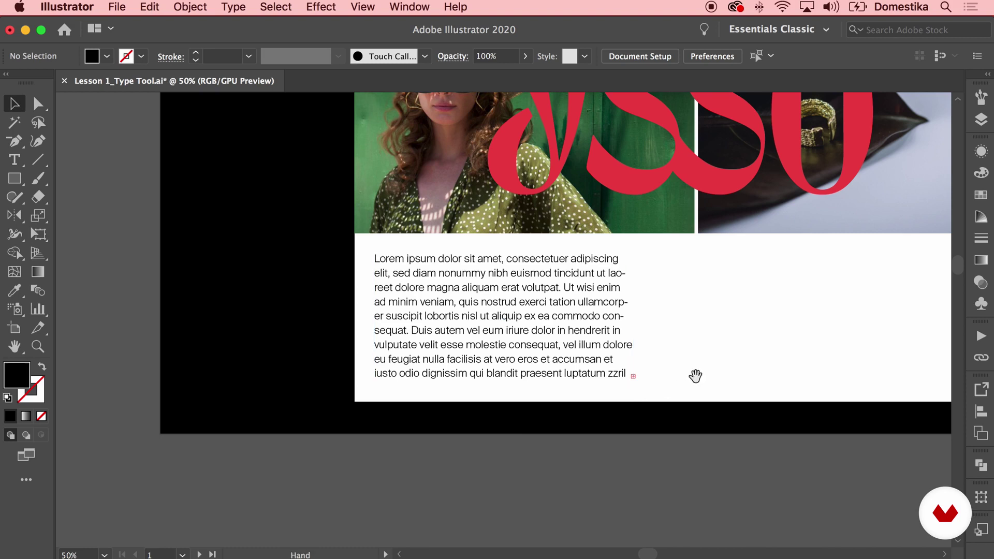
left_click_drag(692, 378, 496, 437)
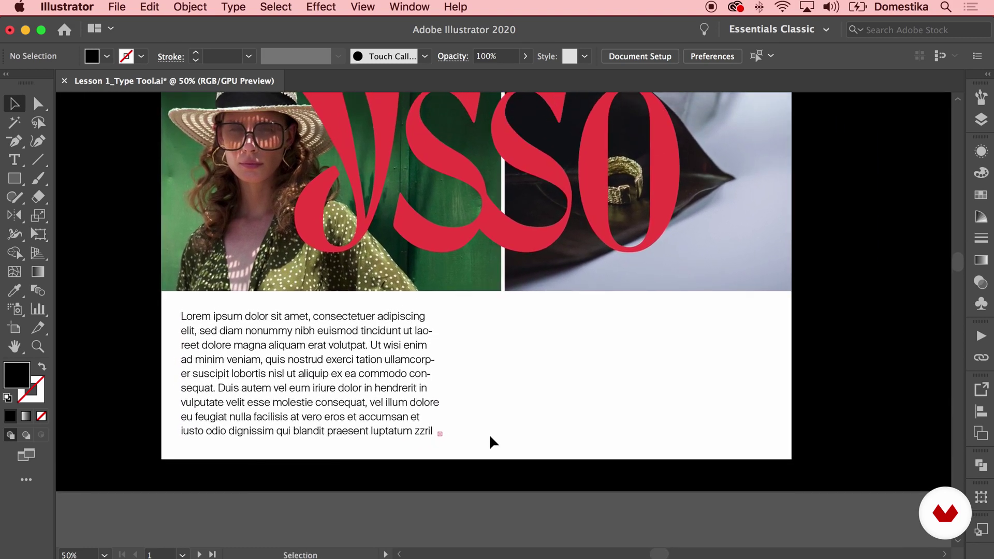
left_click(439, 430)
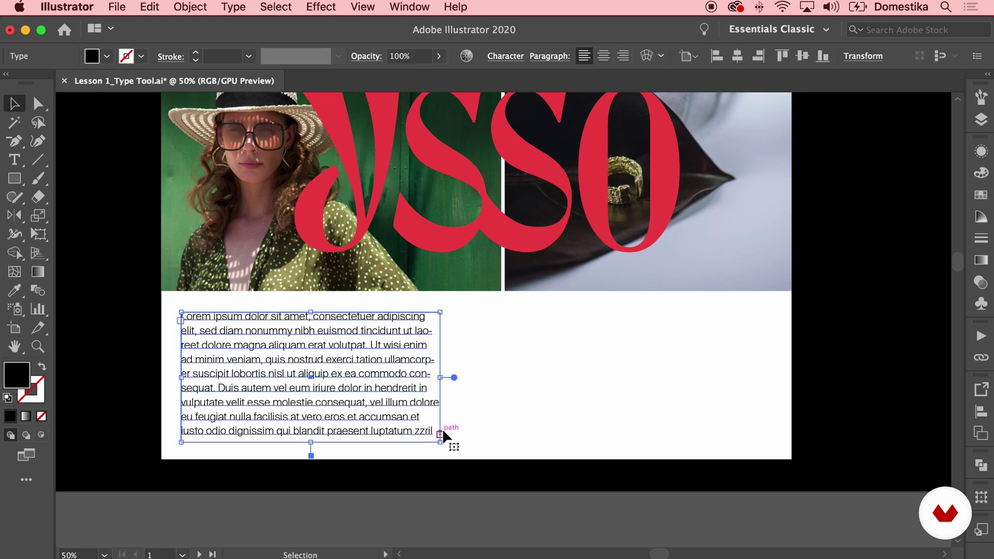
left_click(440, 434)
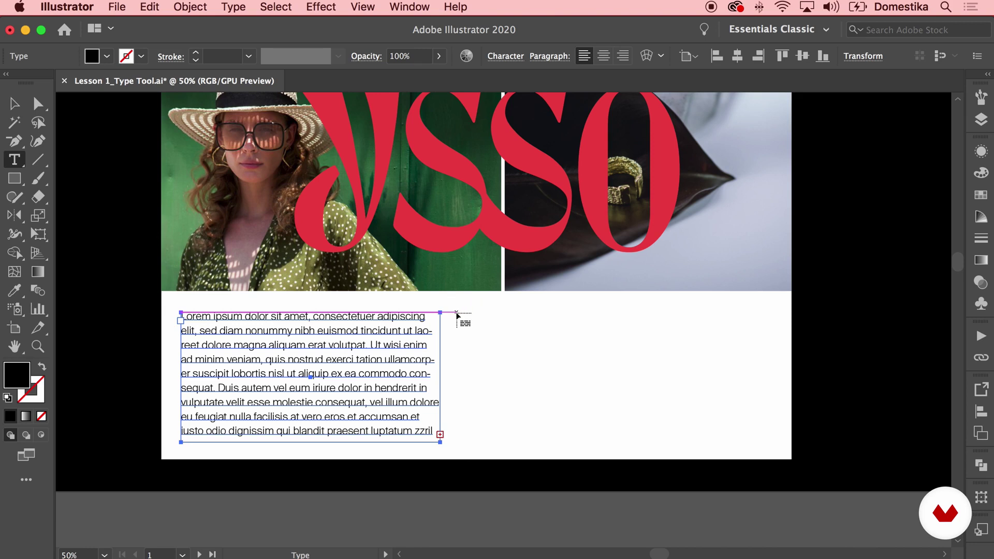
left_click_drag(456, 313, 708, 442)
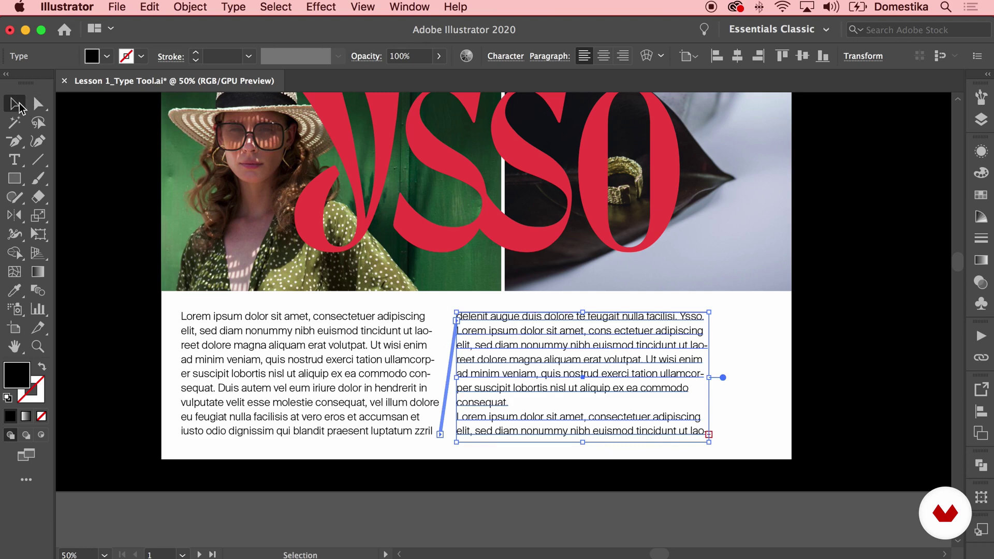
left_click(376, 307)
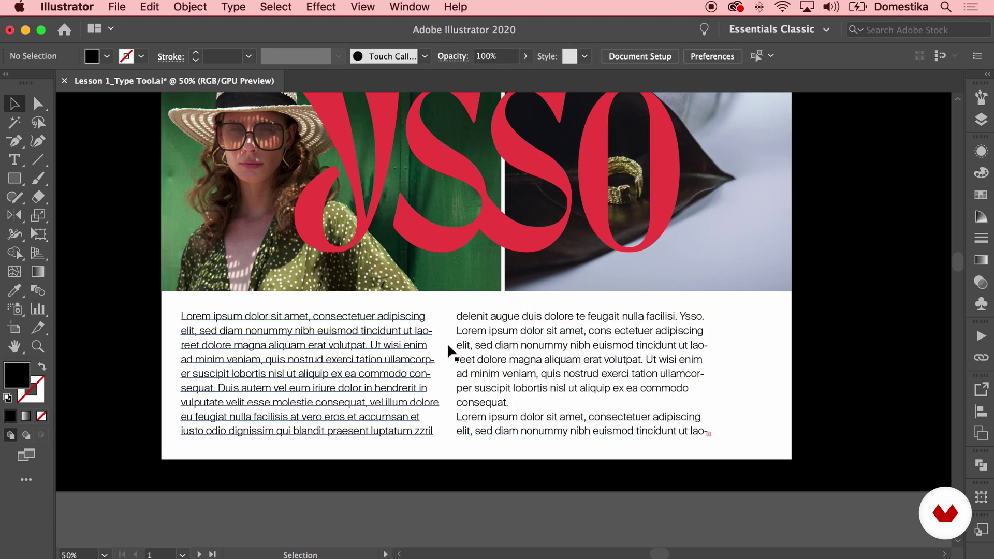
Move and slightly resize the linked frame, returning it to the right column.
left_click_drag(502, 346, 237, 424)
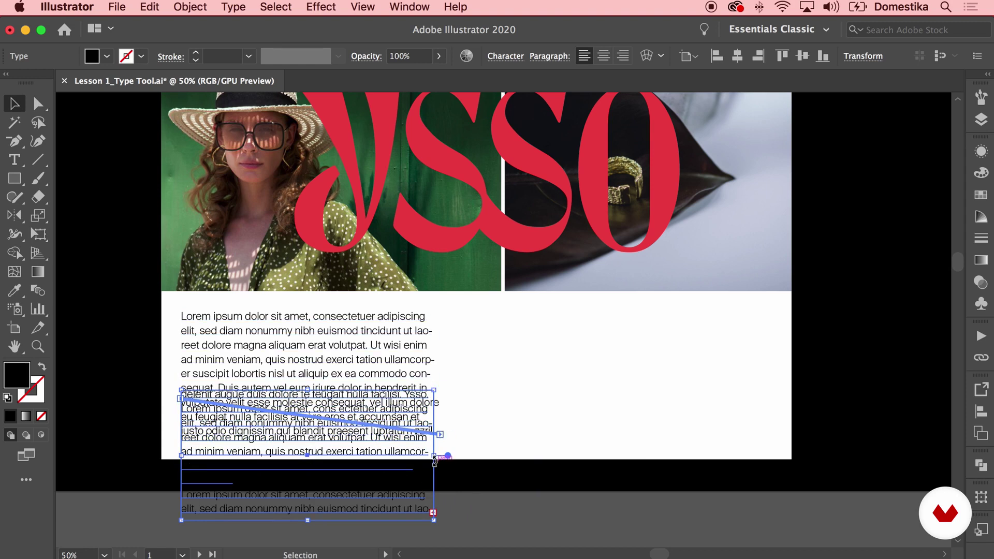
left_click_drag(433, 458, 441, 456)
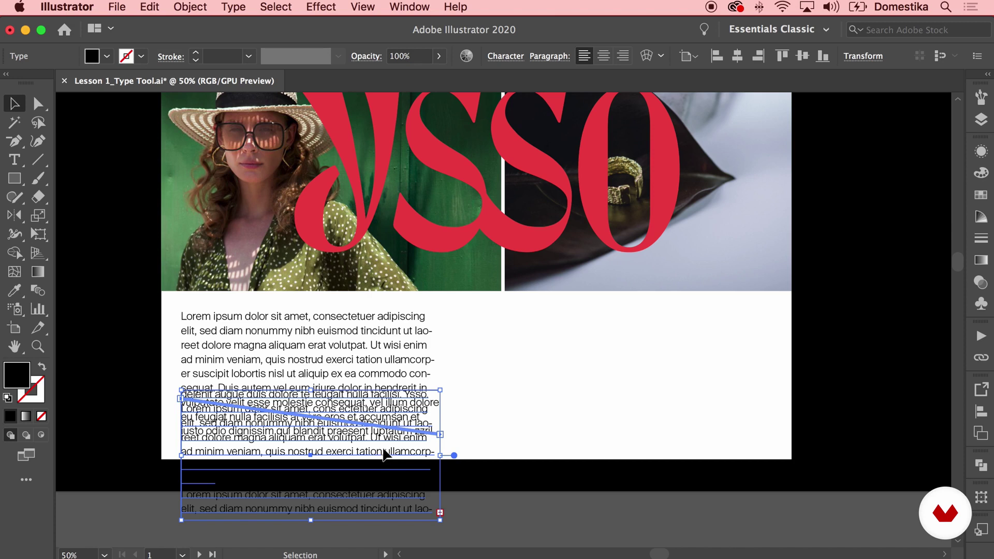
left_click_drag(374, 450, 646, 372)
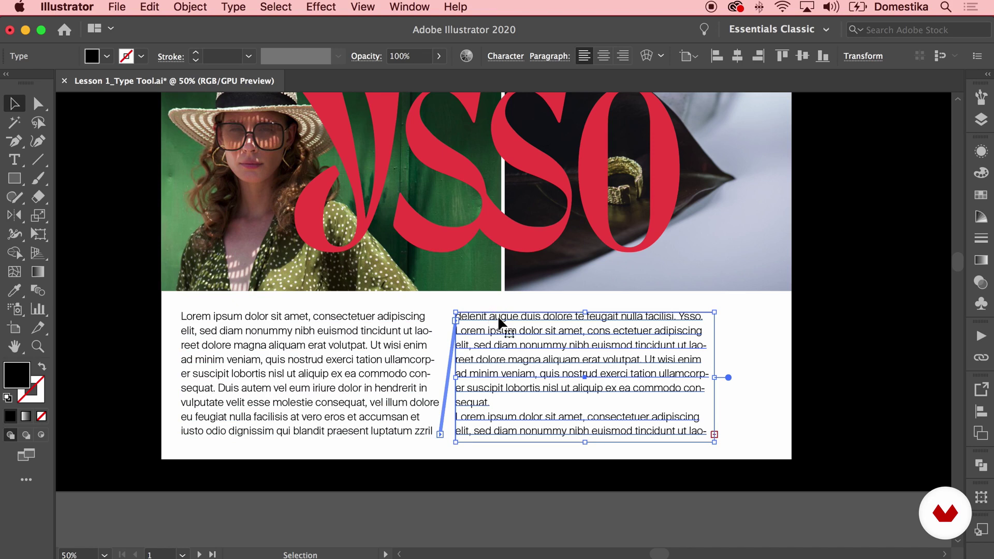
Delete the selected passage spanning both columns so the paragraphs run on unbroken.
key("t")
left_click_drag(495, 395, 215, 388)
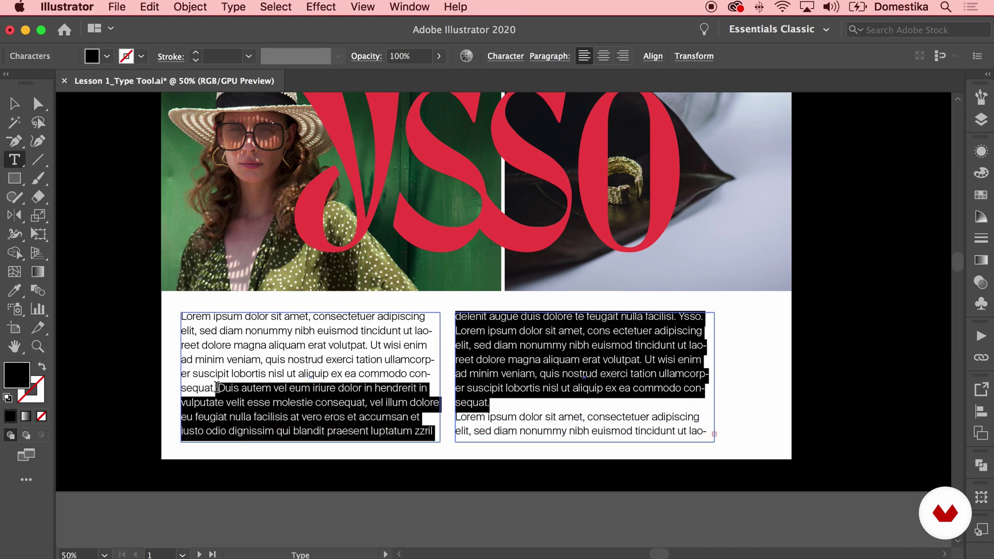
key("Return")
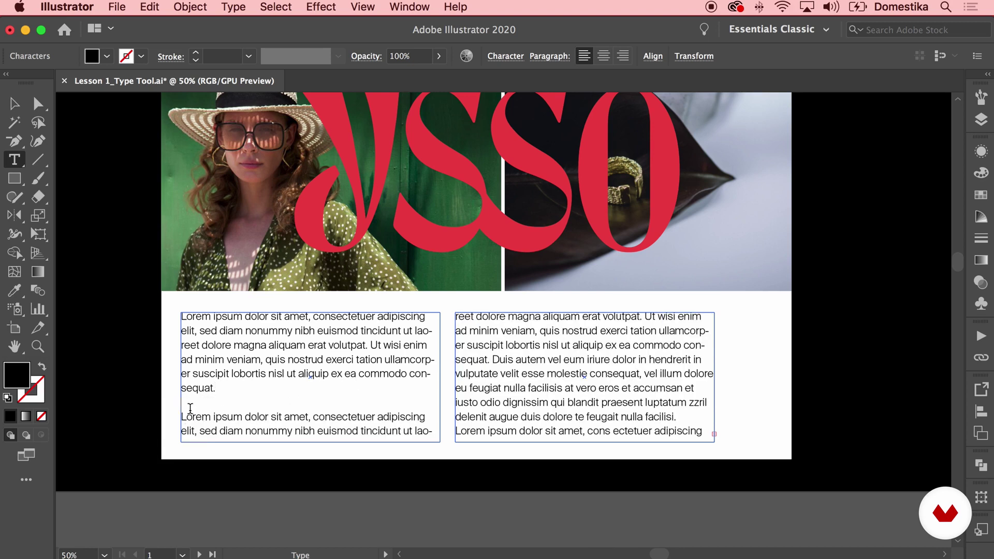
key("BackSpace")
key("BackSpace")
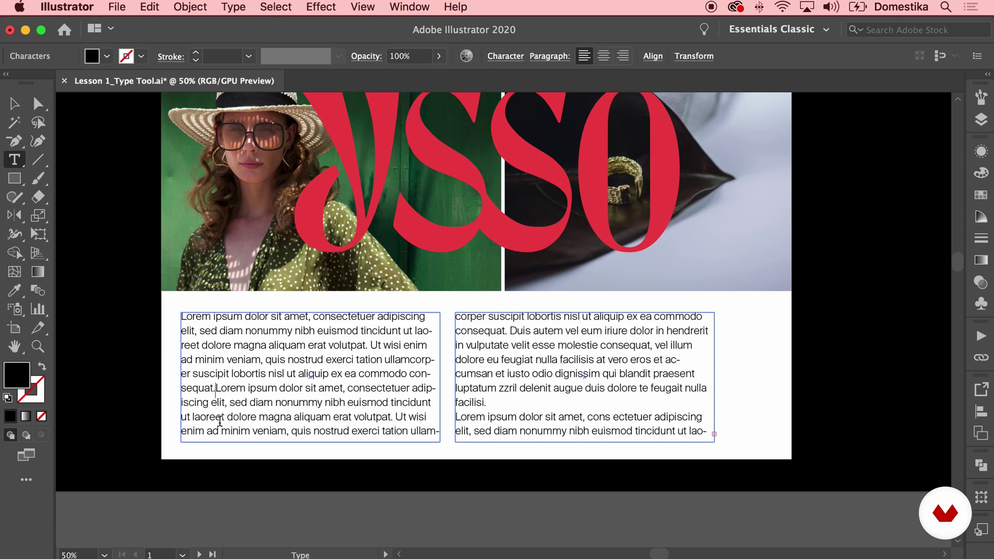
left_click(14, 104)
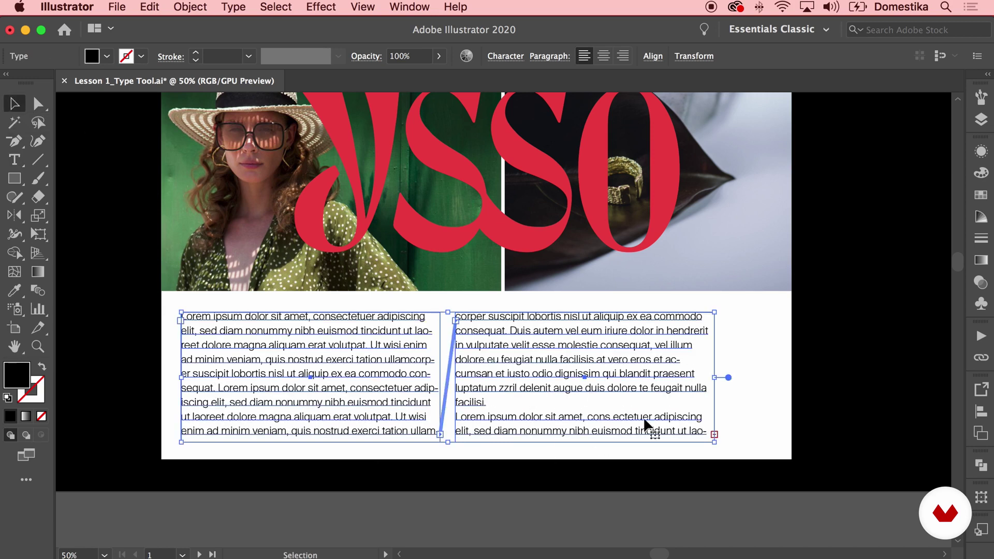
Extend the right frame and delete the final Lorem ipsum paragraph.
left_click(610, 476)
scroll(631, 414, "down", 5)
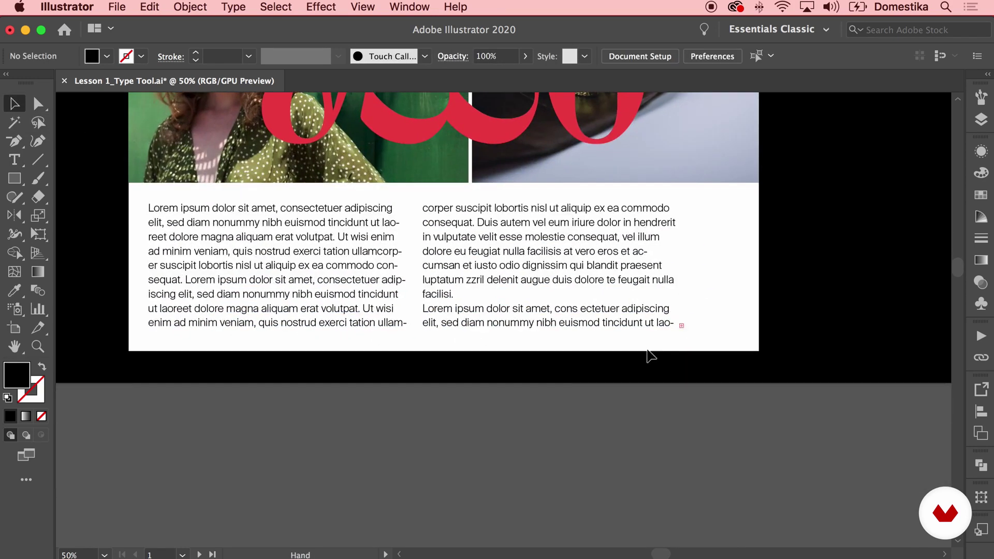
left_click(576, 317)
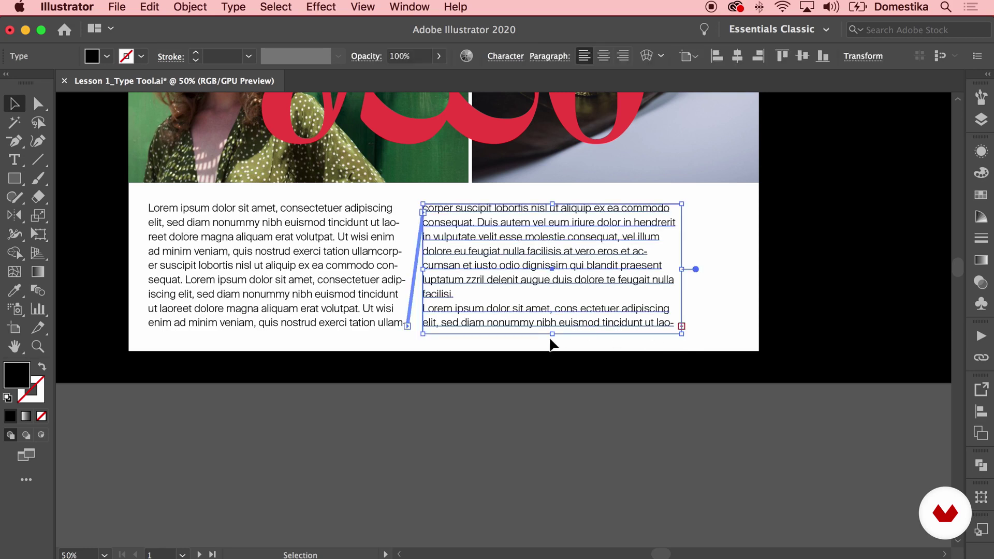
left_click_drag(551, 334, 553, 509)
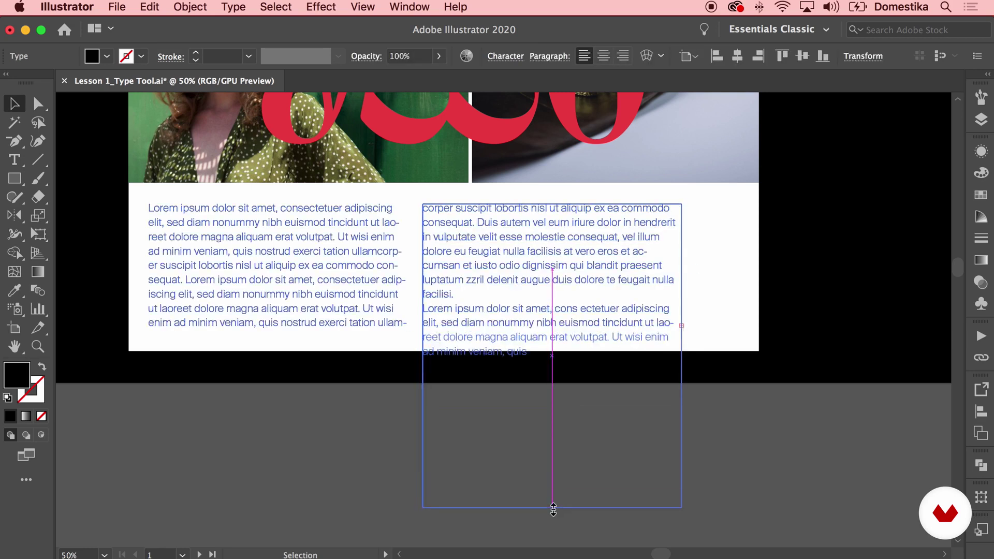
double_click(460, 306)
left_click_drag(423, 307, 588, 356)
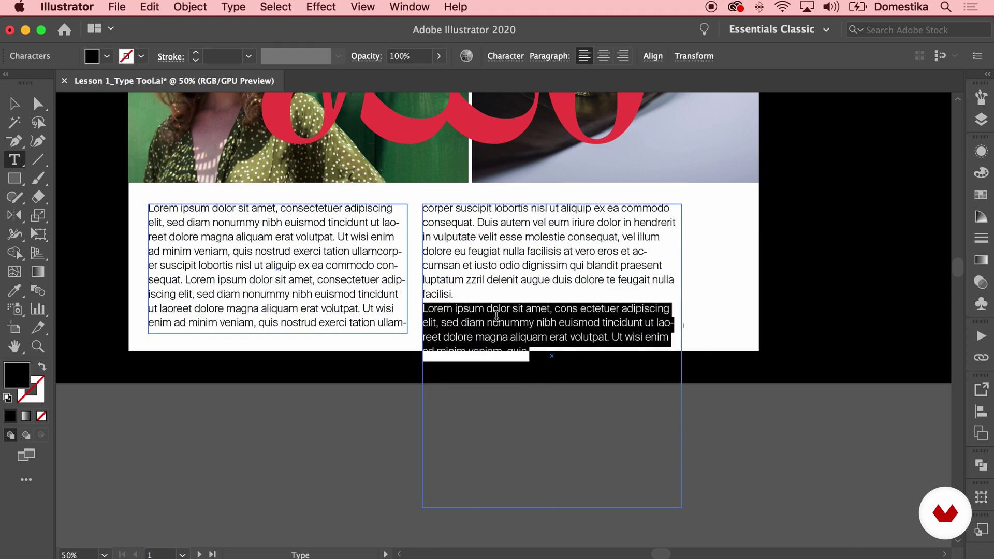
key("BackSpace")
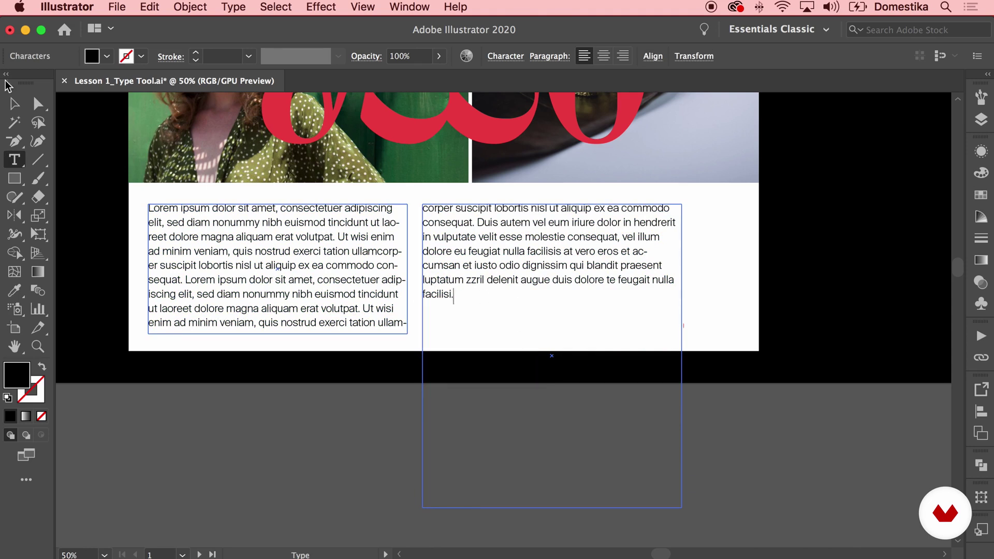
left_click(15, 102)
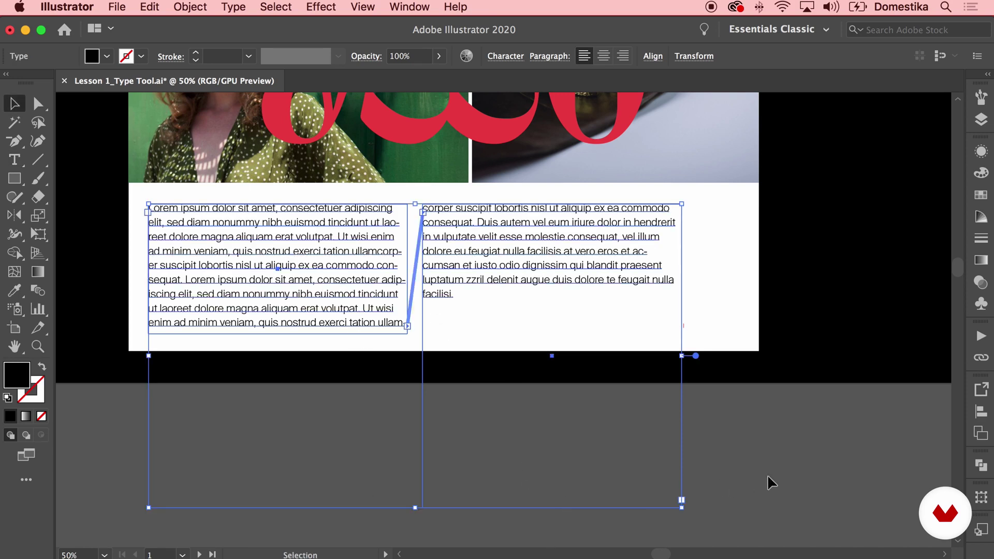
Shorten both text frames so the body copy ends at 'facilisi.' in two balanced columns.
left_click(646, 316)
left_click(605, 280)
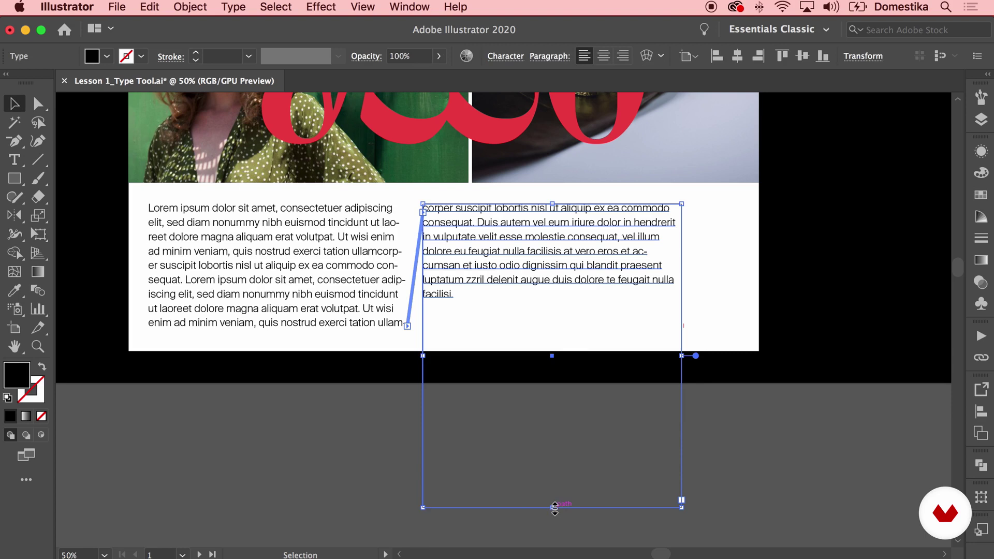
left_click_drag(555, 507, 549, 331)
left_click(369, 320)
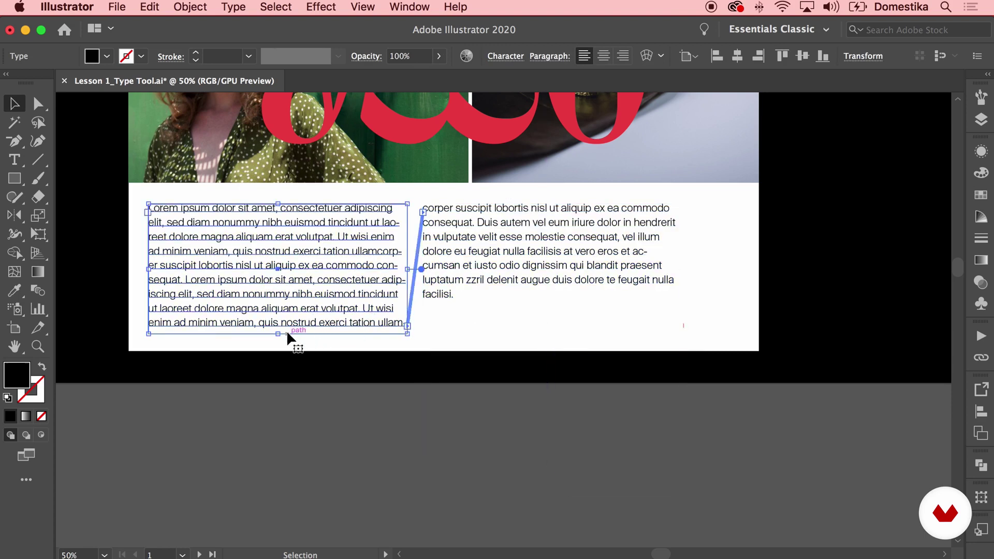
left_click_drag(287, 333, 280, 321)
left_click(395, 409)
left_click_drag(444, 378, 466, 504)
Widen both body text columns to the right.
key("super+minus")
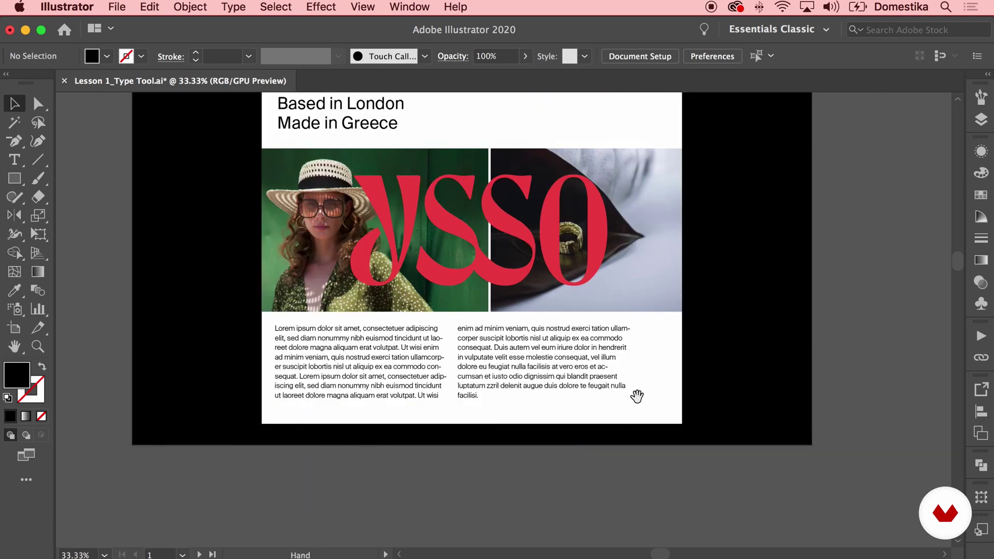
left_click_drag(637, 396, 630, 467)
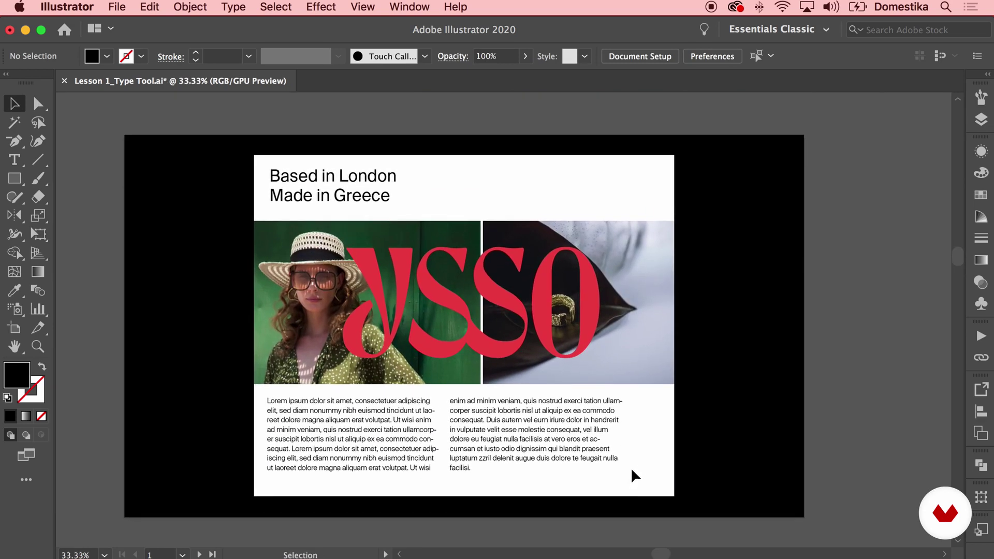
left_click(422, 438)
left_click(495, 433, "shift")
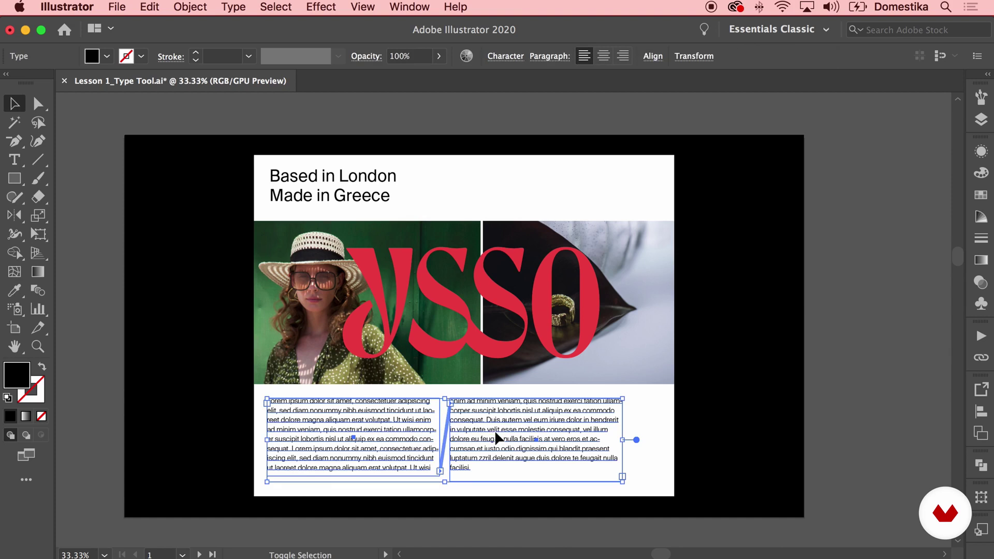
left_click_drag(622, 439, 644, 442)
Shorten the right column, move both columns down 17.63 px, and nudge the heading left.
left_click(449, 489)
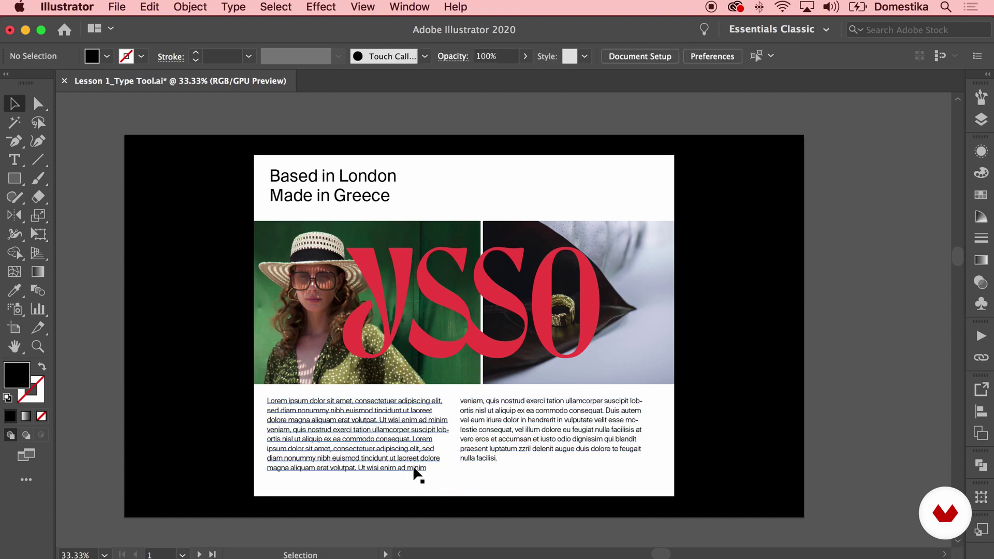
left_click(311, 176)
left_click(472, 403)
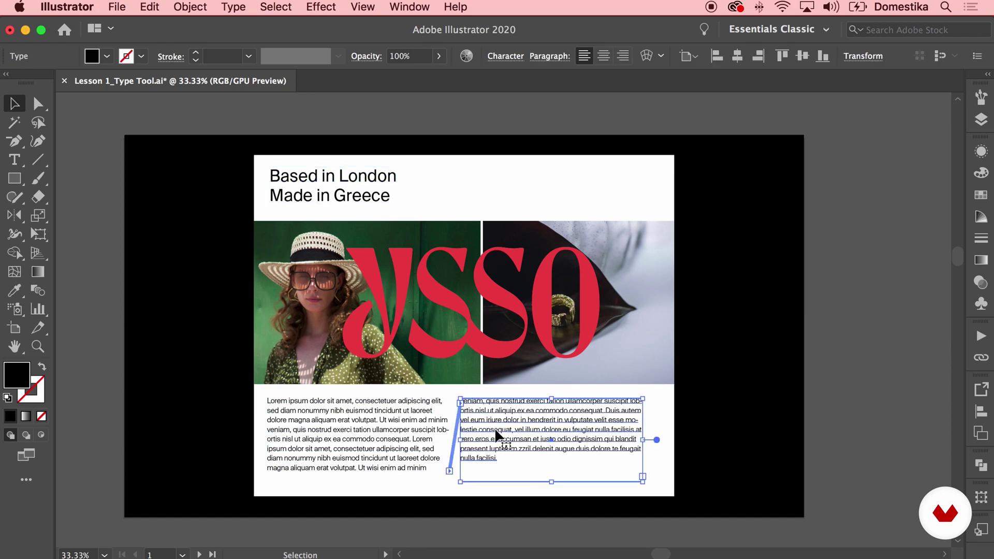
mouse_move(551, 475)
left_mouse_down()
mouse_move(551, 484)
mouse_move(550, 467)
left_mouse_up()
left_click(550, 491)
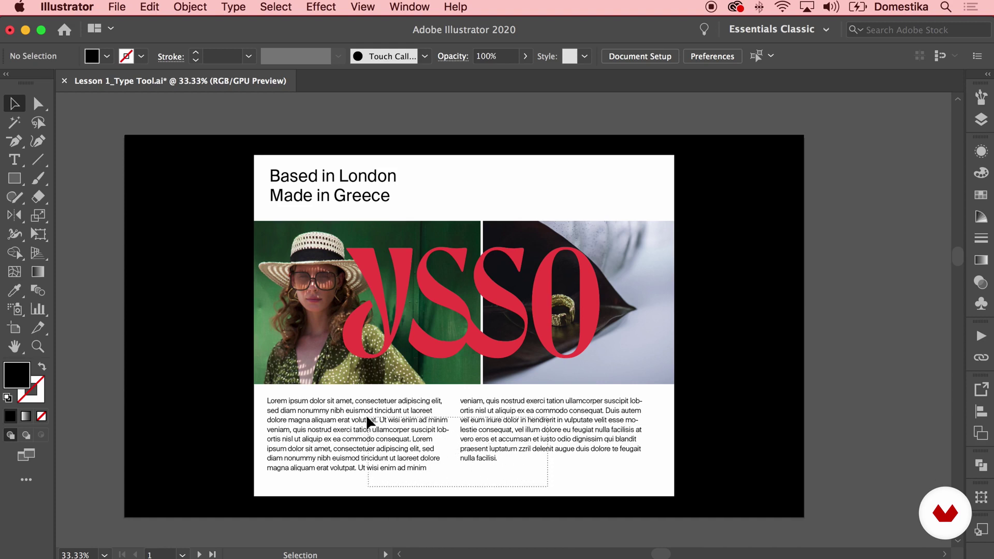
left_click_drag(363, 424, 362, 437)
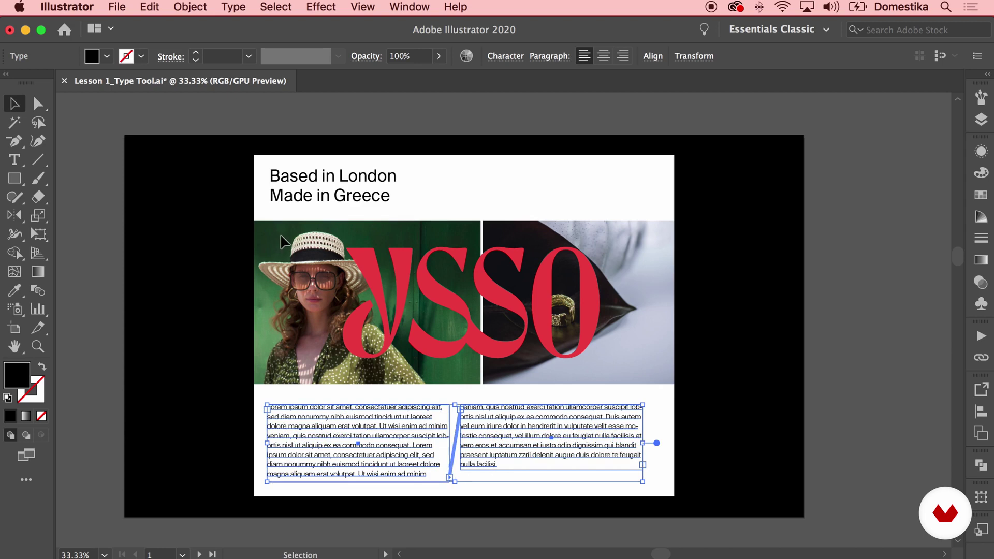
left_click(289, 200)
mouse_move(303, 197)
left_mouse_down()
mouse_move(321, 195)
mouse_move(301, 196)
left_mouse_up()
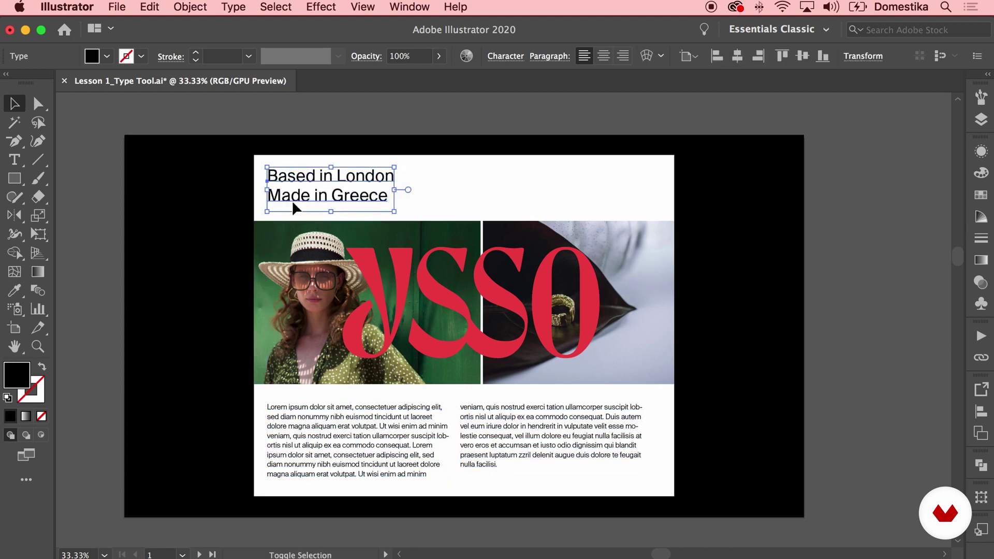
Set the 'Made in Greece' heading line to Suisse Int'l Italic, leaving 'Based in London' regular.
left_click(125, 248)
left_click(352, 193)
triple_click(352, 193)
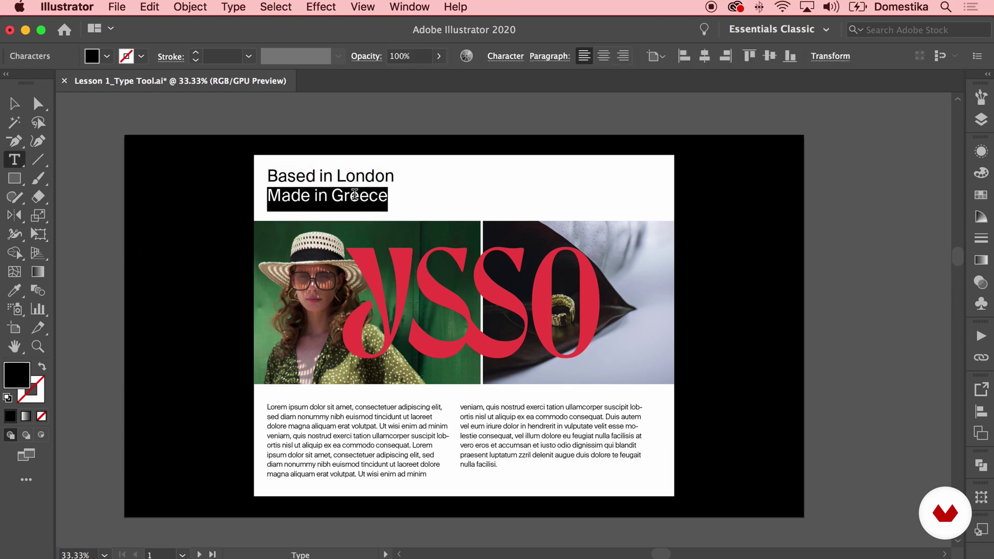
left_click(510, 57)
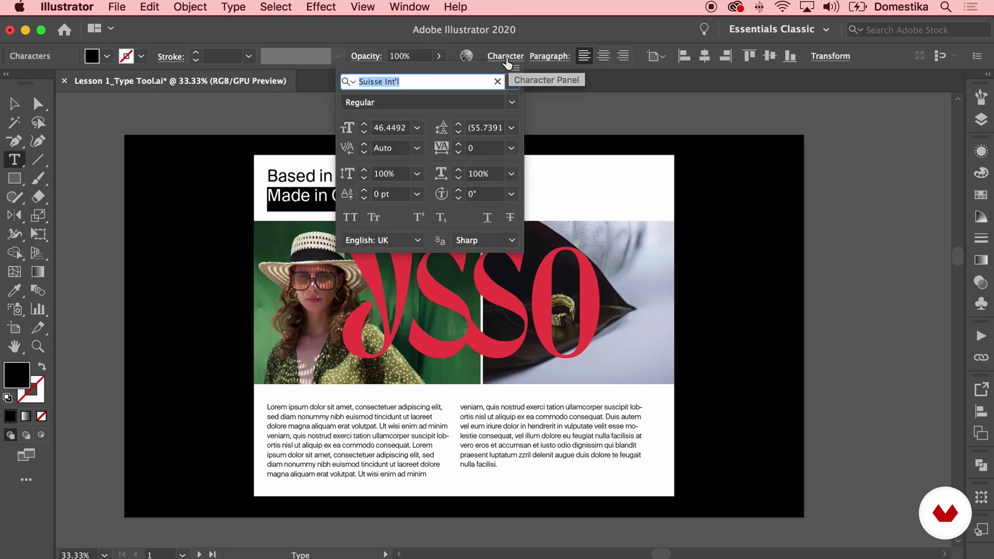
left_click(516, 103)
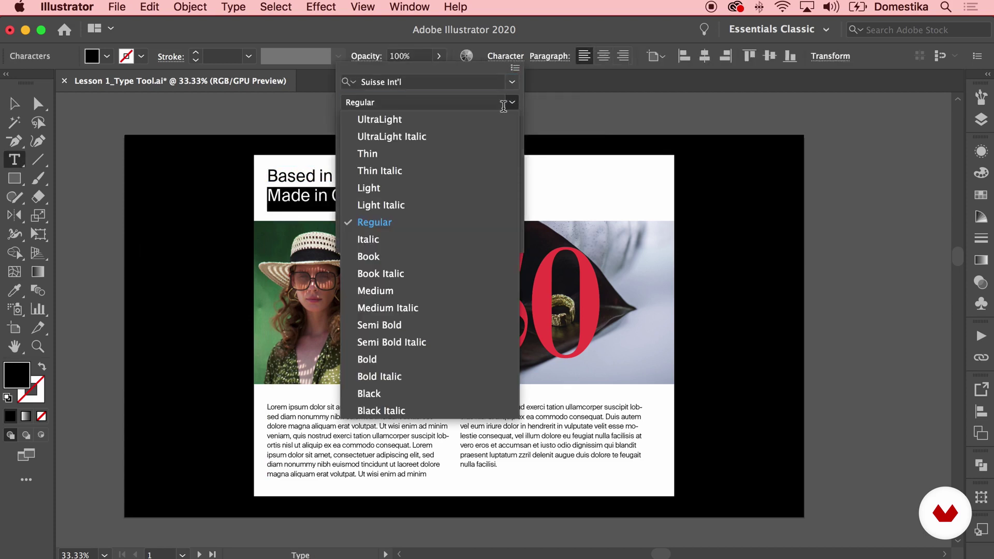
left_click(399, 237)
key("Escape")
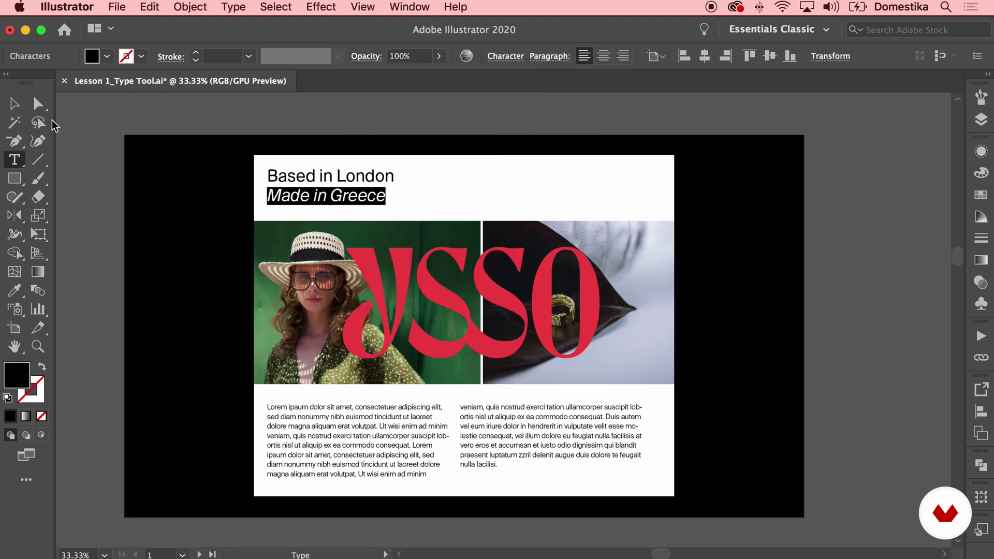
key("Escape")
left_click(152, 138)
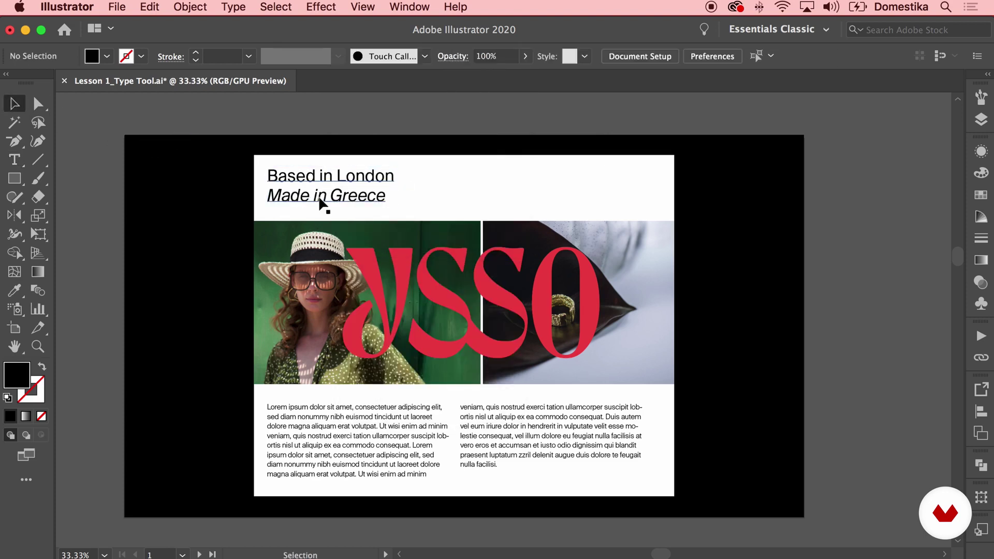
left_click(355, 201)
left_click(195, 258)
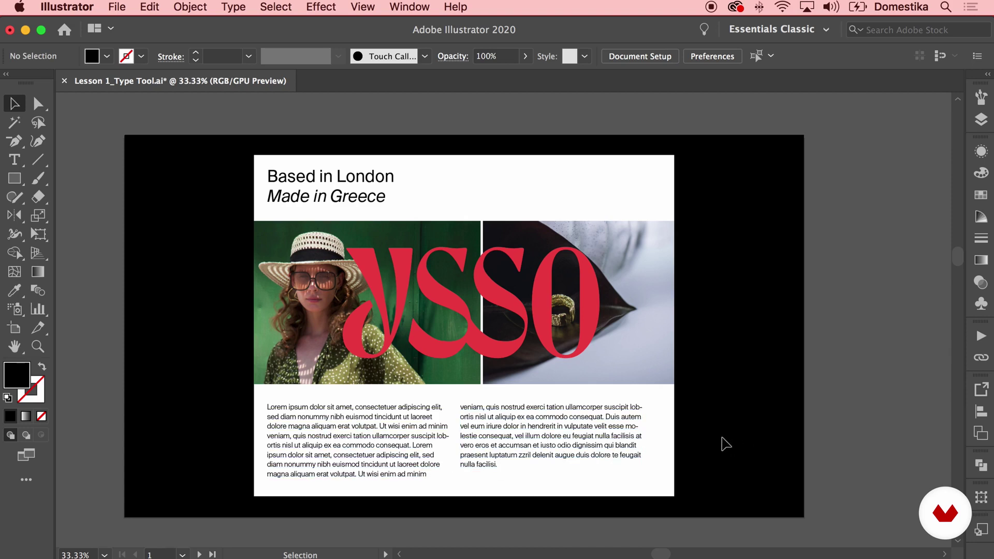
Tear off the type tools flyout into a floating panel and reposition it.
left_click(17, 162)
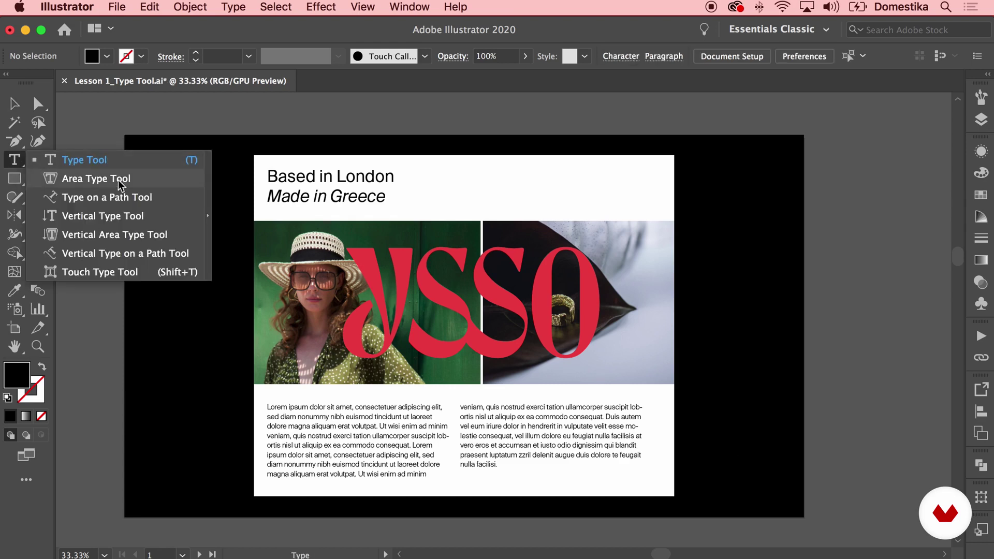
left_click(207, 220)
left_click(13, 101)
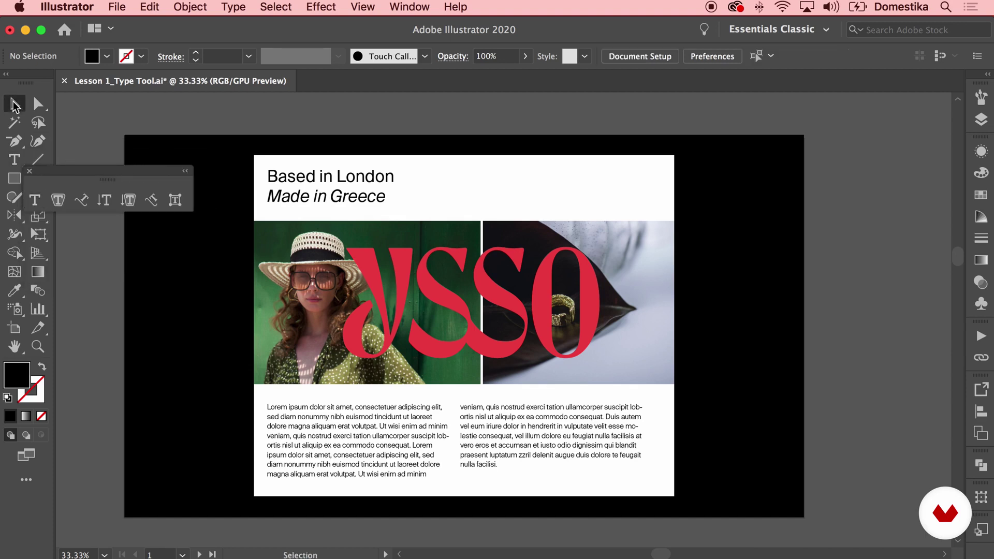
left_click_drag(74, 169, 154, 110)
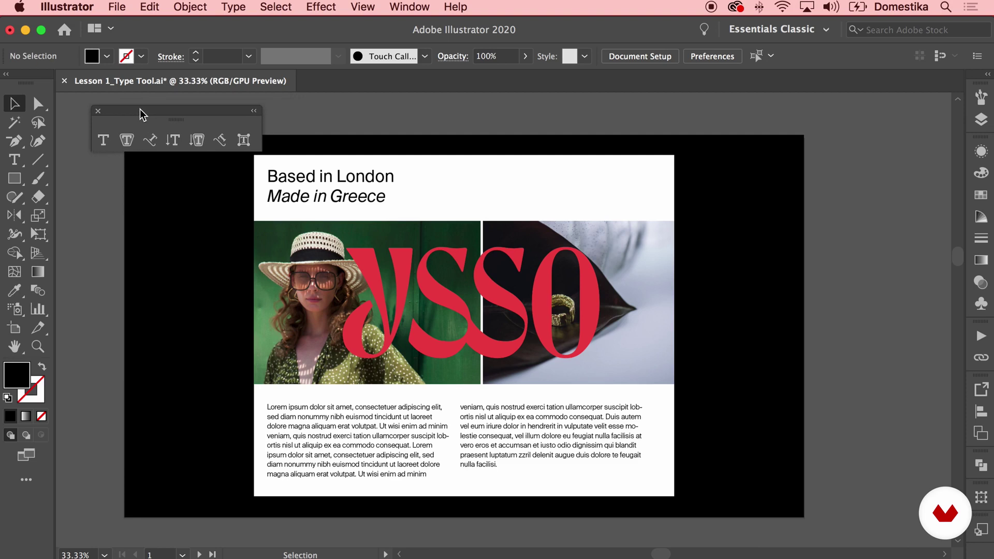
left_click_drag(140, 115, 130, 114)
Pan down to centre the artboard with the pink hexagon.
scroll(429, 472, "down", 6)
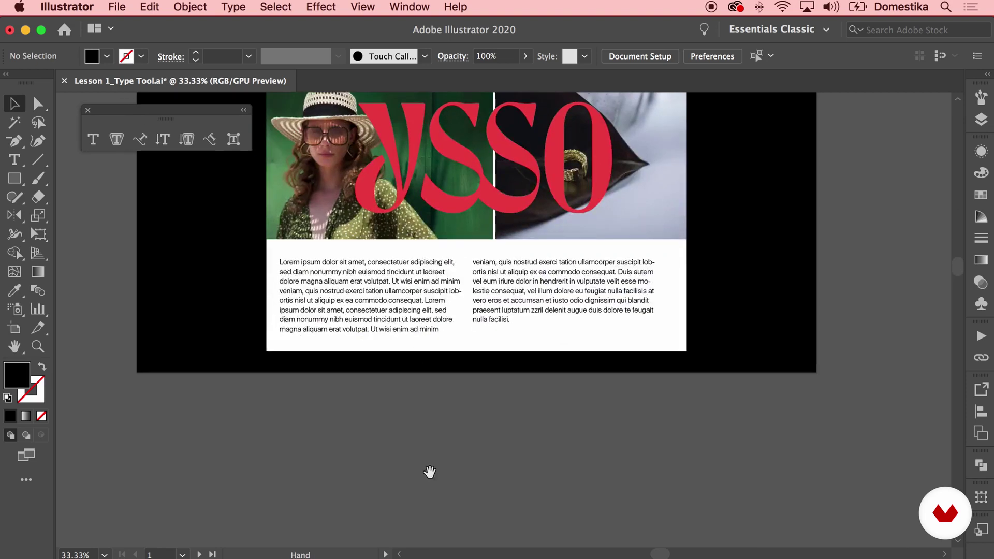
left_click_drag(430, 472, 429, 190)
left_click_drag(455, 338, 457, 288)
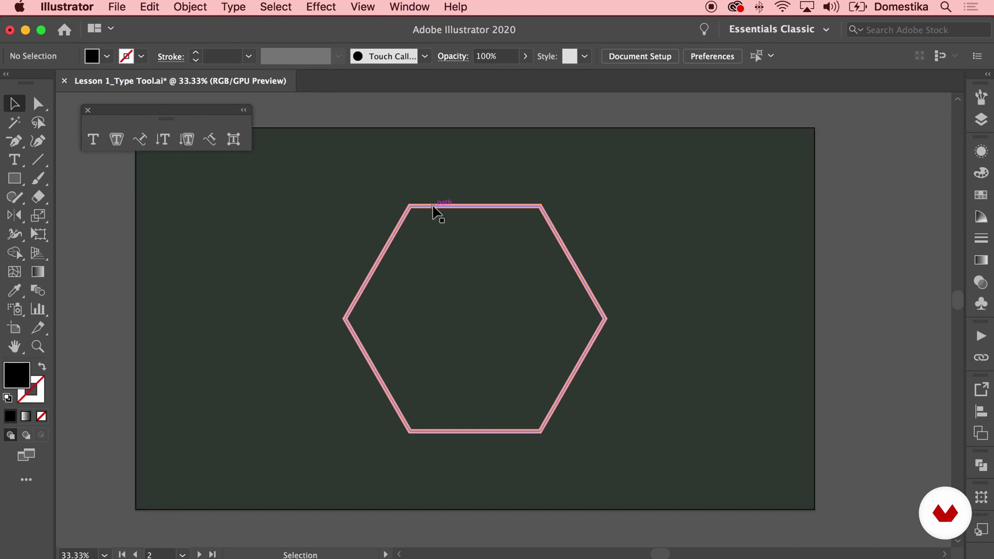
Fill the hexagon with placeholder area type and colour the text pink.
left_click(434, 206)
left_click(117, 139)
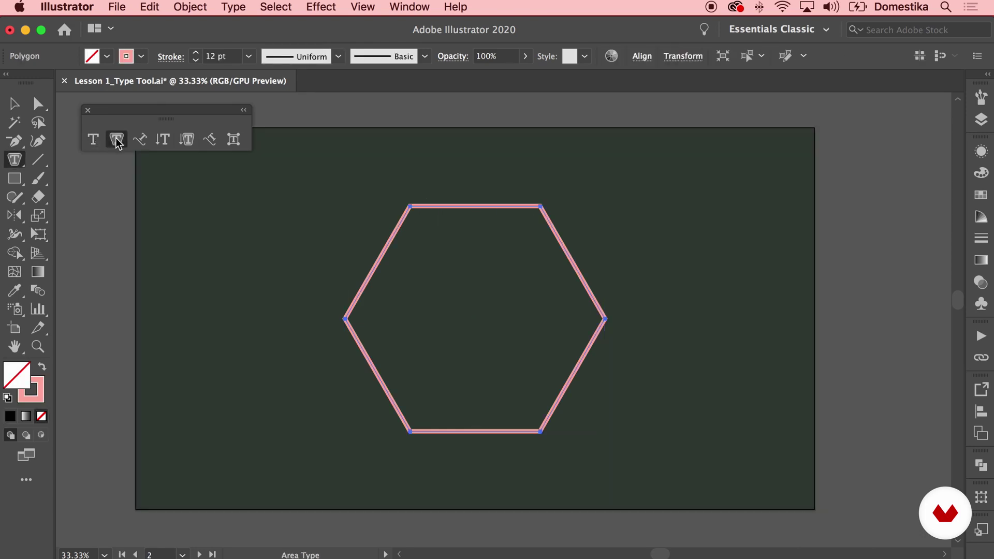
left_click(417, 206)
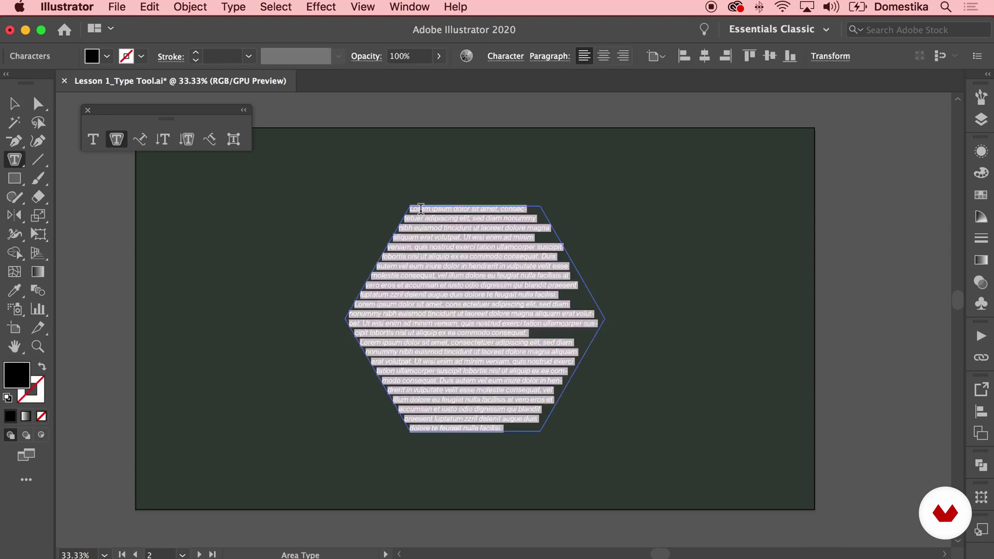
left_click(14, 103)
left_click(651, 245)
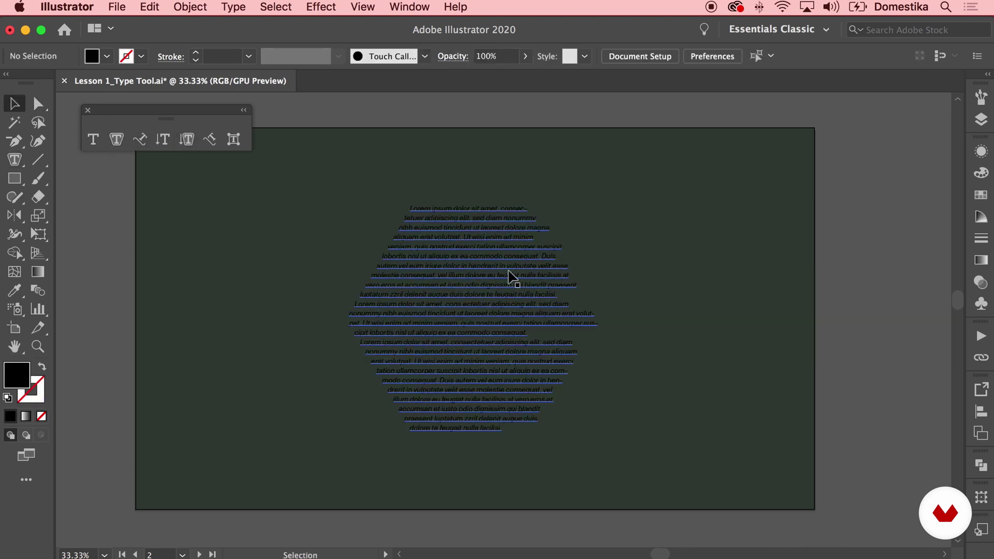
left_click(500, 296)
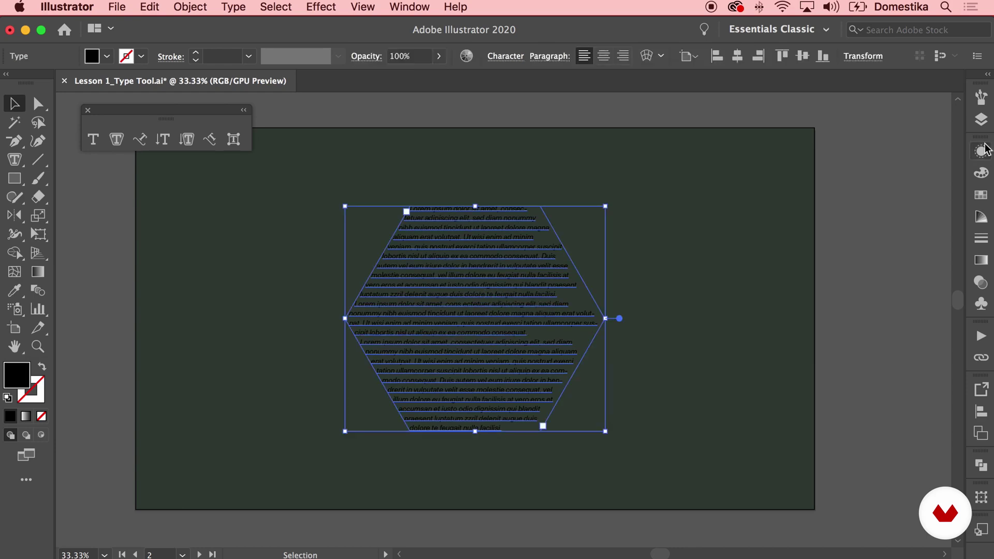
left_click(980, 174)
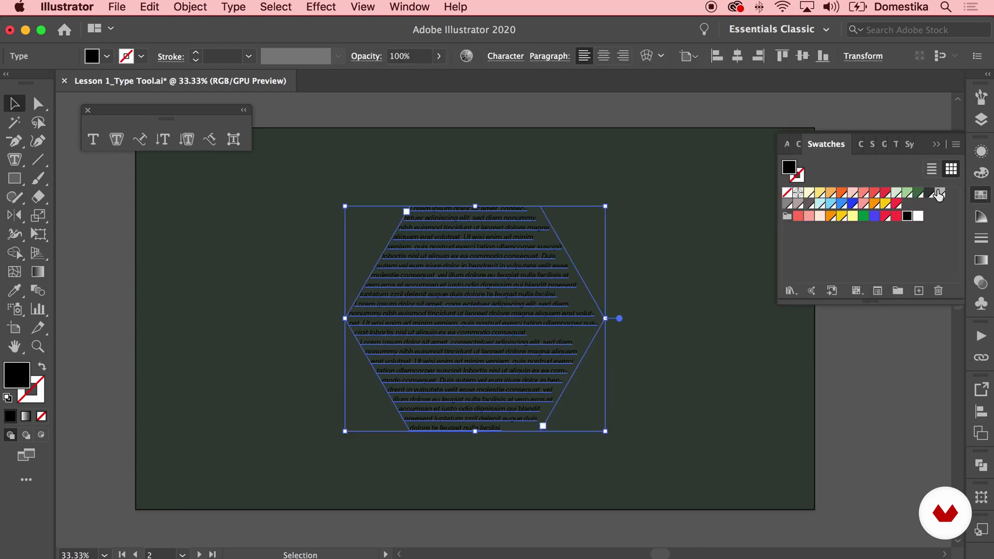
left_click(809, 216)
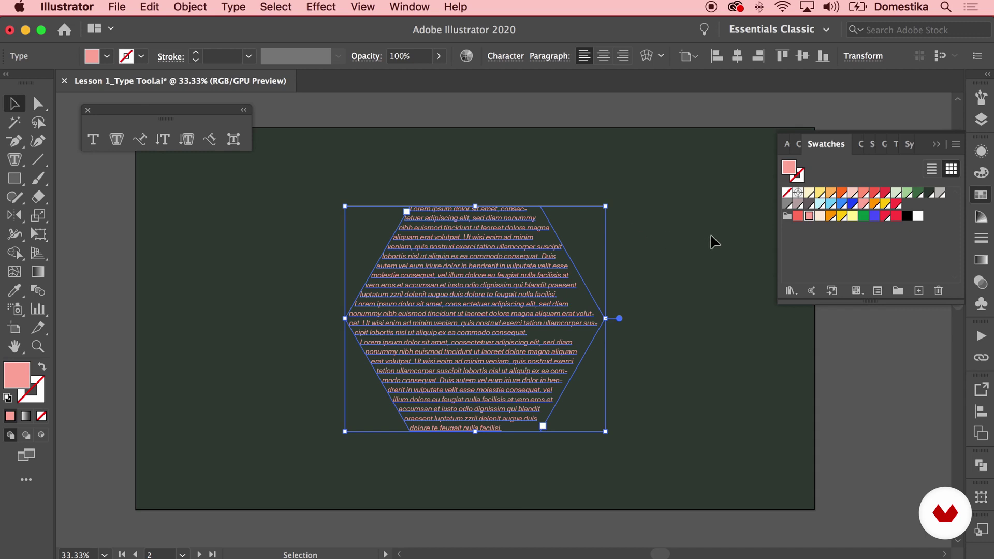
Raise the hexagon text to 27 pt and loosen its leading.
left_click(517, 61)
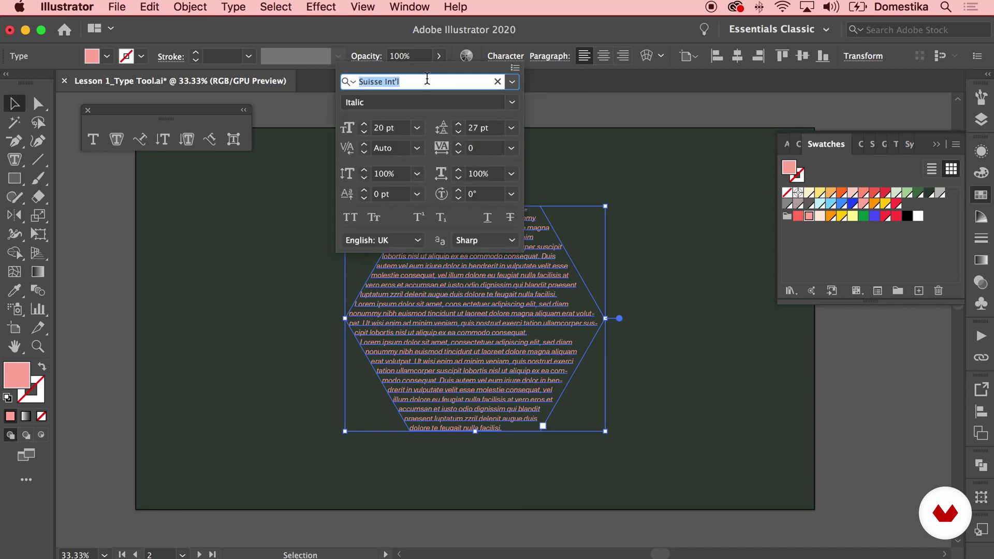
left_click(365, 126)
left_click(364, 125)
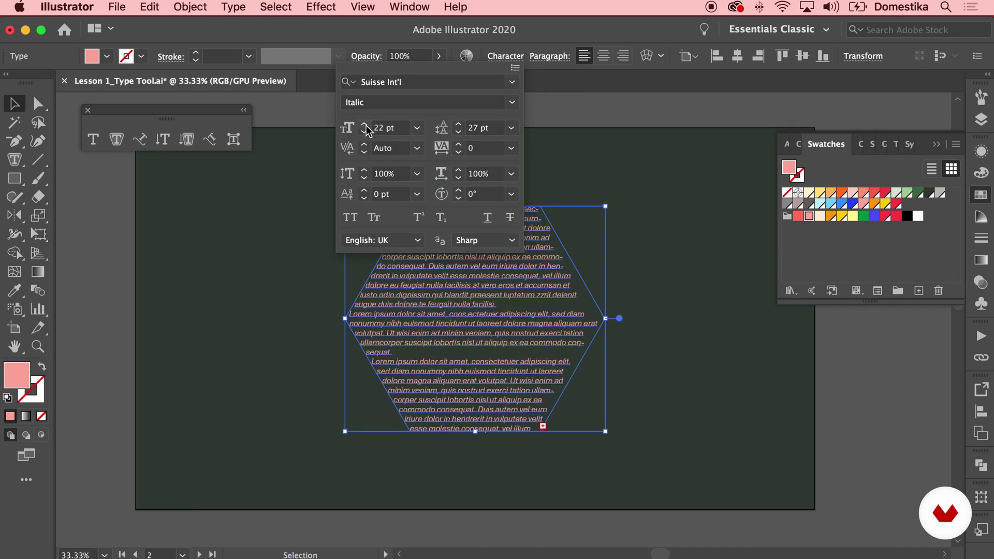
left_click(365, 126)
left_click(364, 125)
left_click(365, 125)
left_click(364, 126)
left_click(364, 125)
left_click(459, 125)
left_click(459, 125)
left_click(459, 125)
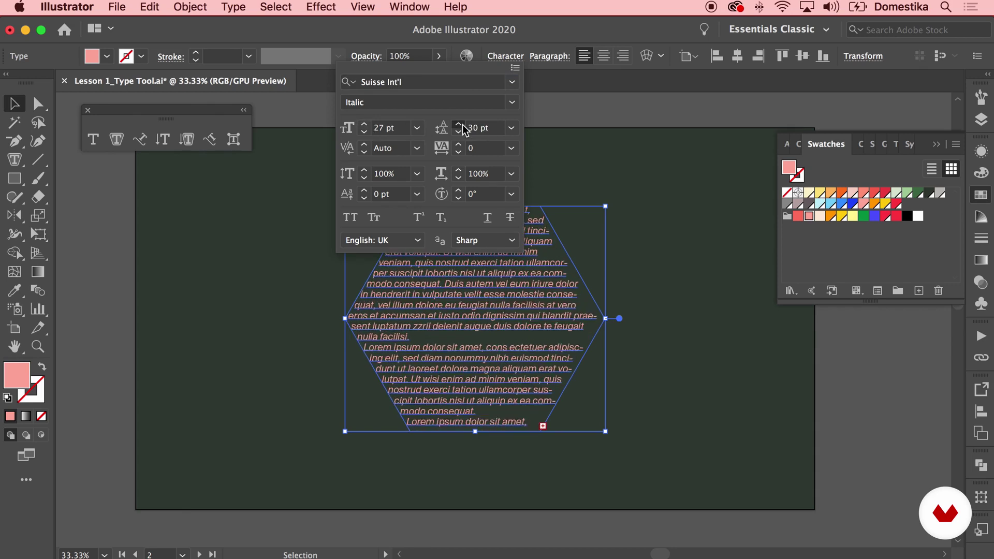
left_click(459, 125)
left_click(459, 126)
left_click(459, 125)
left_click(460, 124)
left_click(461, 125)
left_click(461, 125)
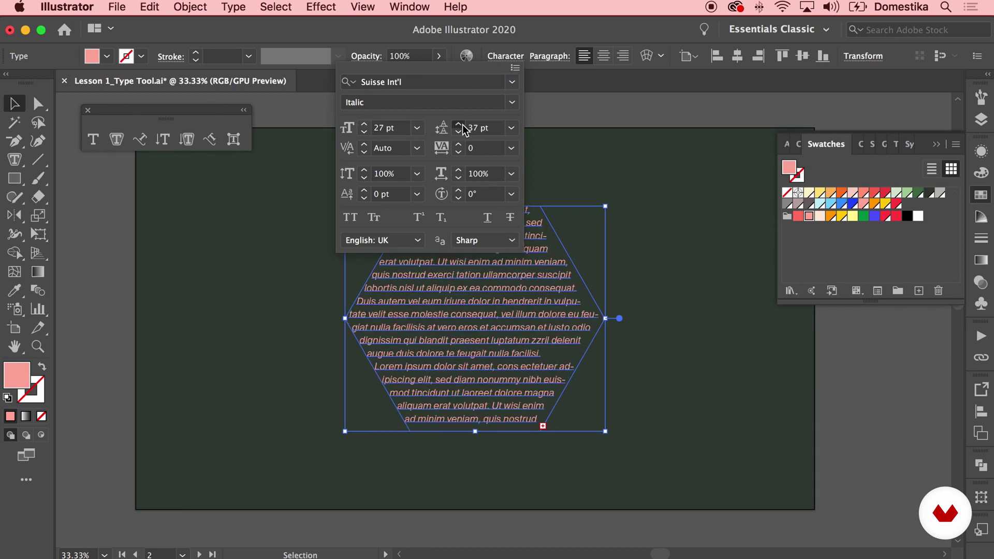
left_click(460, 125)
left_click(460, 125)
left_click(460, 124)
left_click(584, 139)
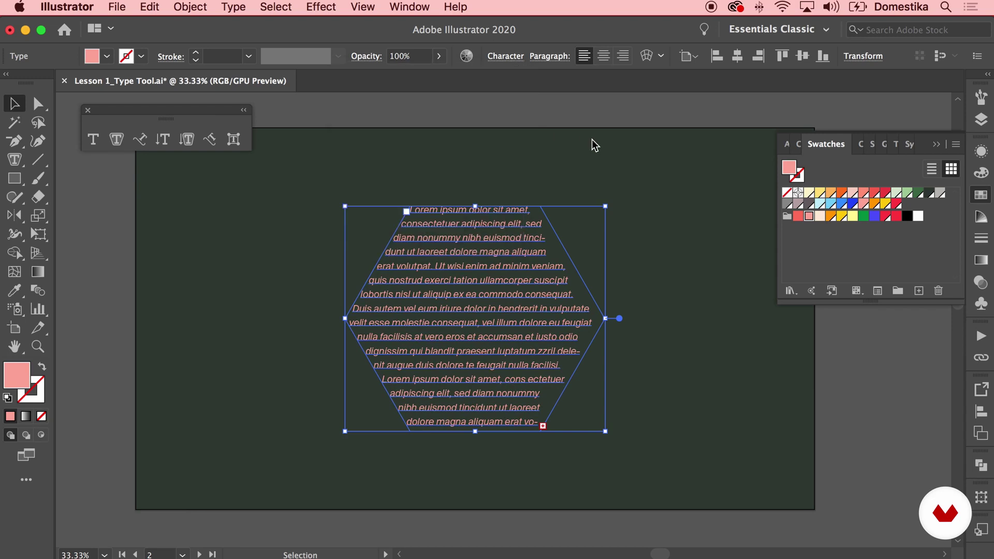
left_click(593, 145)
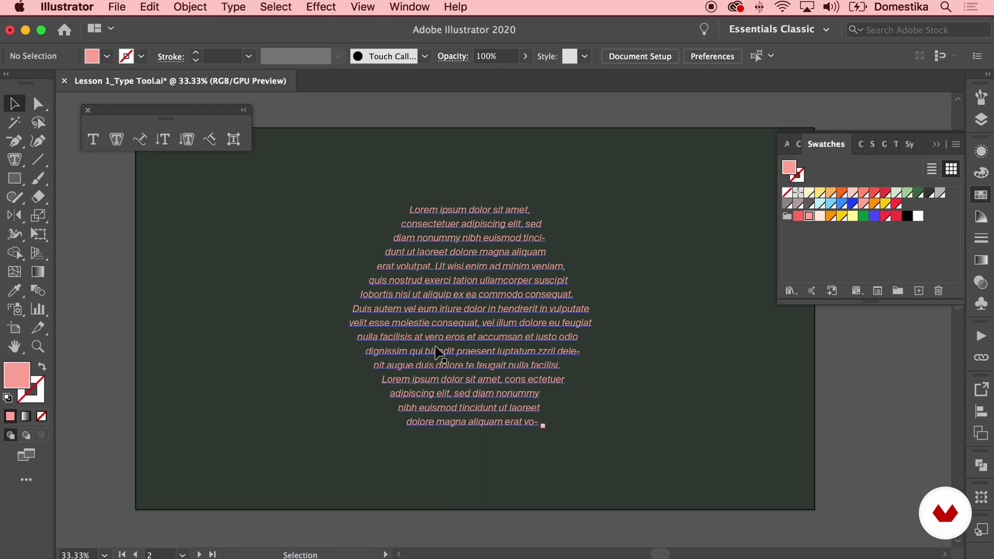
Thread the hexagon's overflow text into a new text box.
left_click(545, 431)
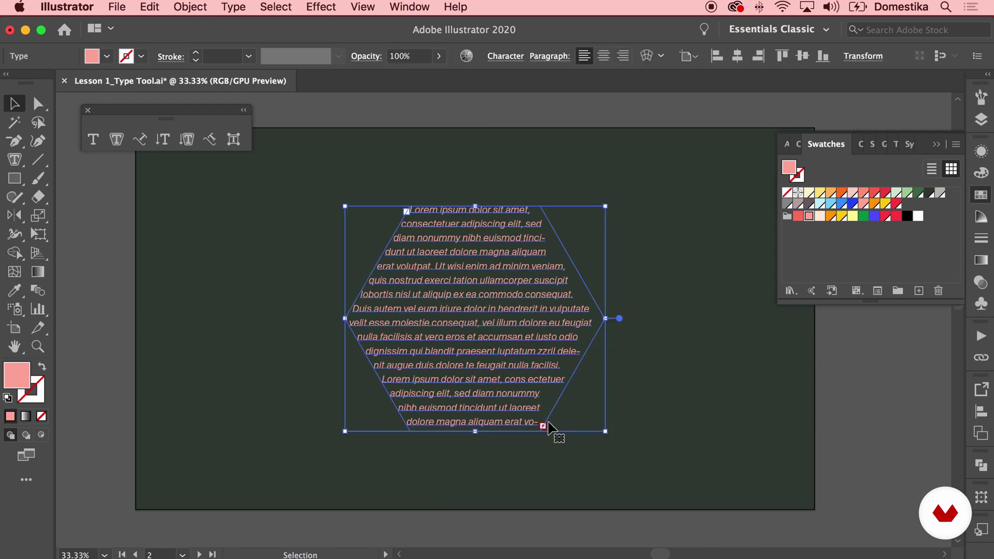
key("t")
left_click_drag(640, 232, 786, 397)
left_click(202, 213)
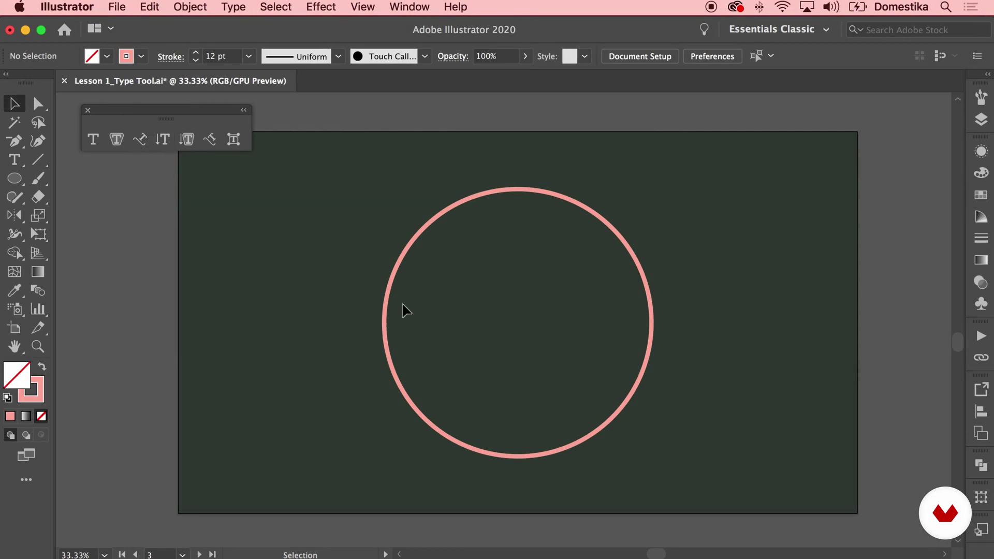
Start type on the circle's path with 'Hello hello'.
left_click(425, 235)
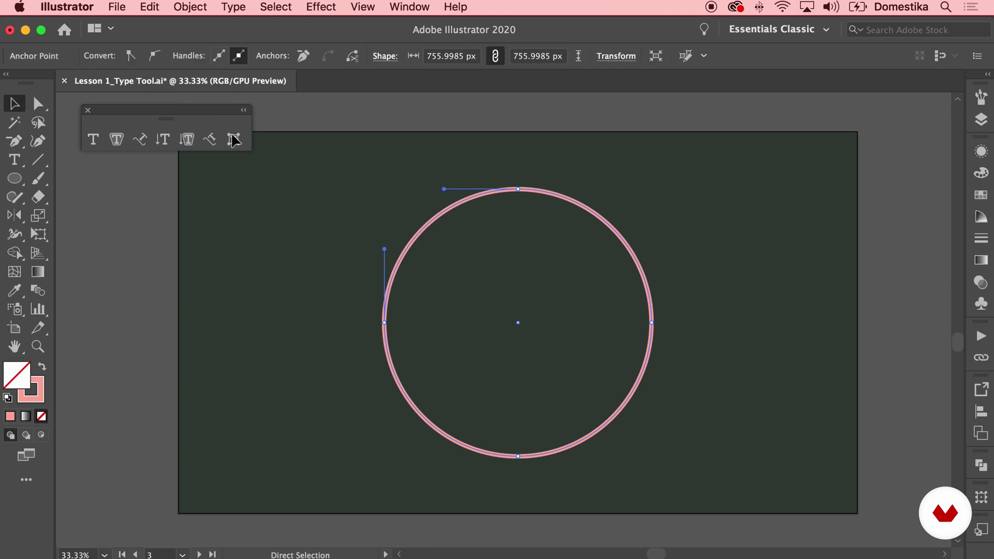
left_click(141, 138)
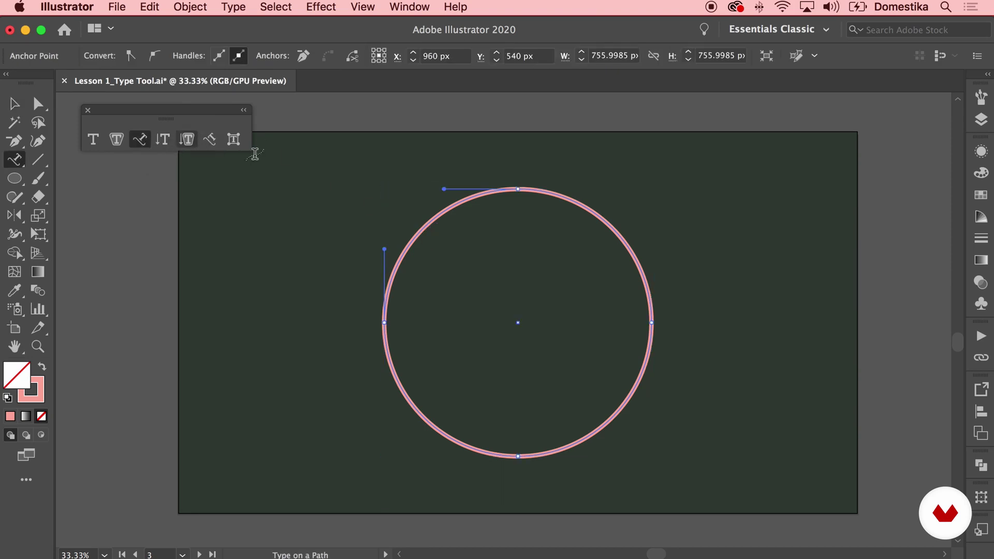
left_click(465, 195)
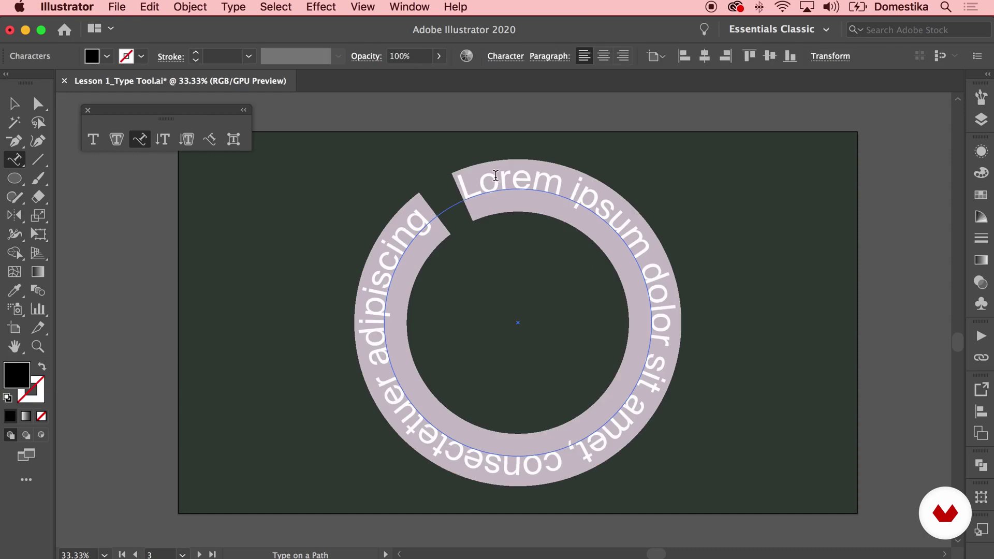
type("Hello ")
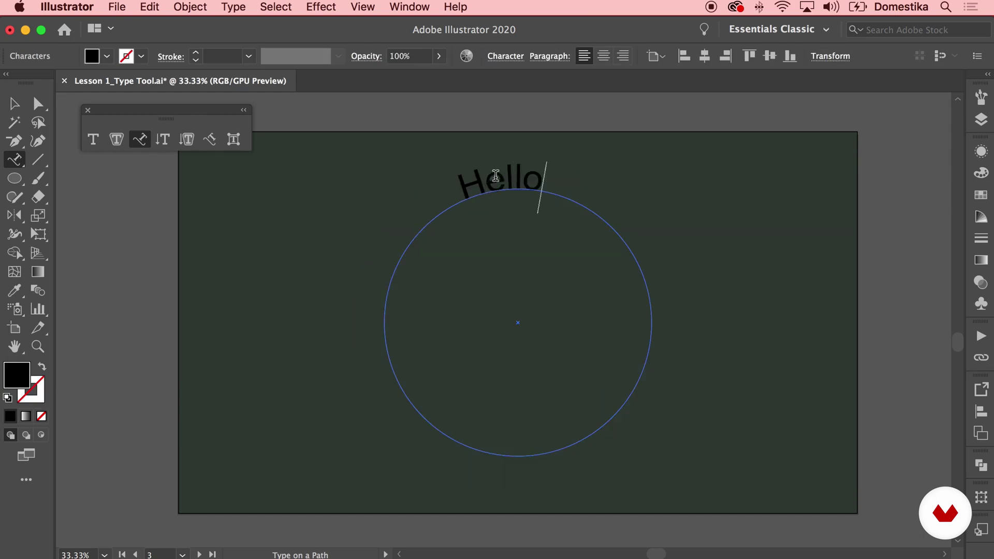
type("hello")
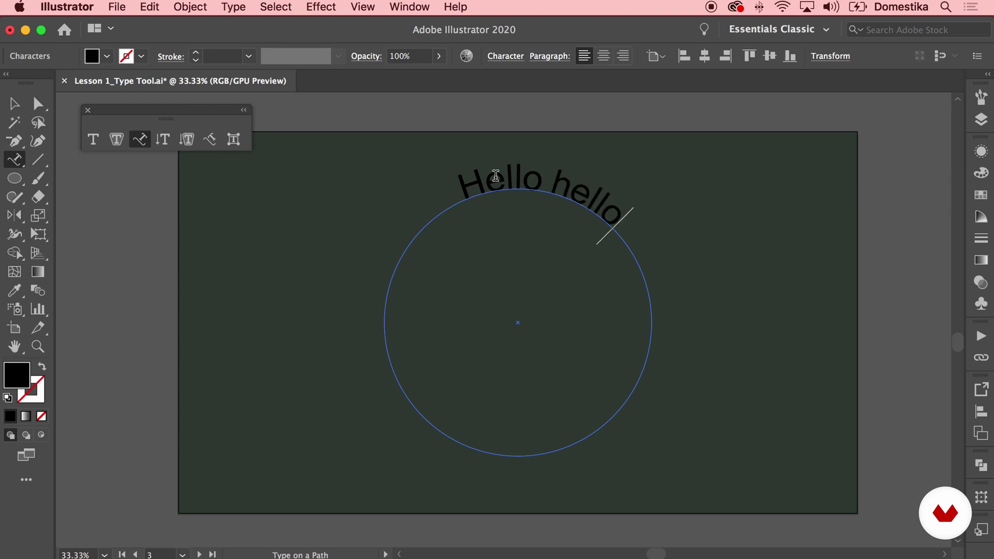
Copy one 'hello' and paste it four more times along the circle.
double_click(568, 174)
key("super+c")
key("super+v")
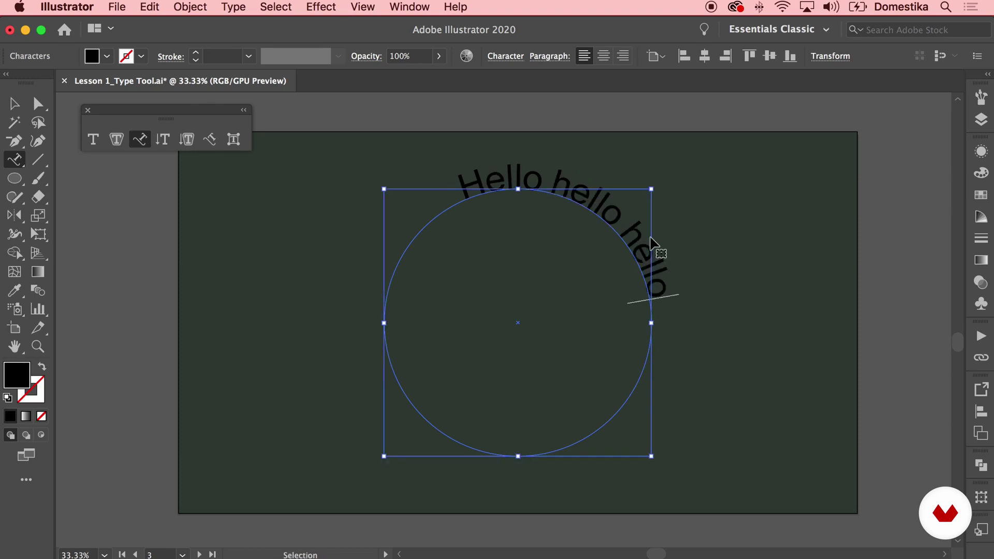
key("super+v")
key("super+v")
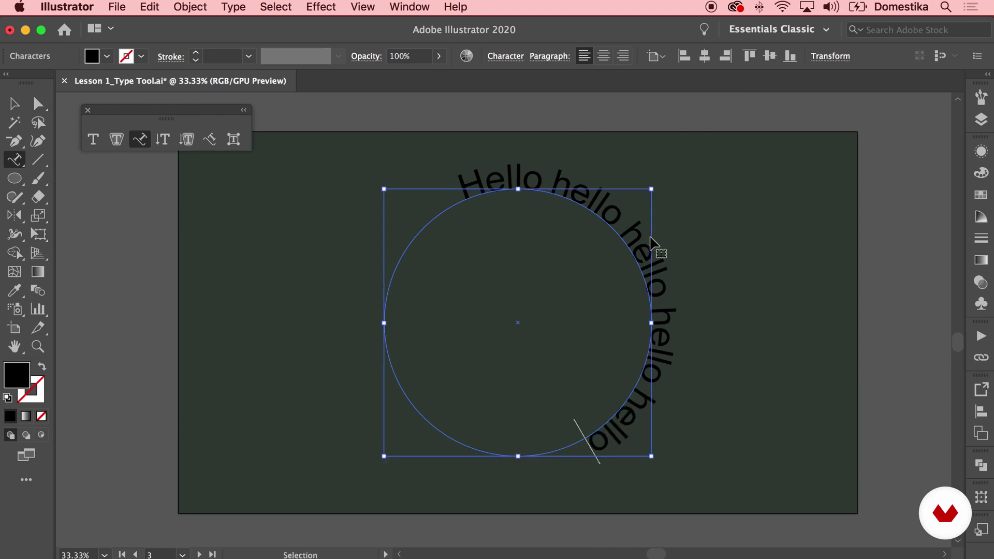
key("super+v")
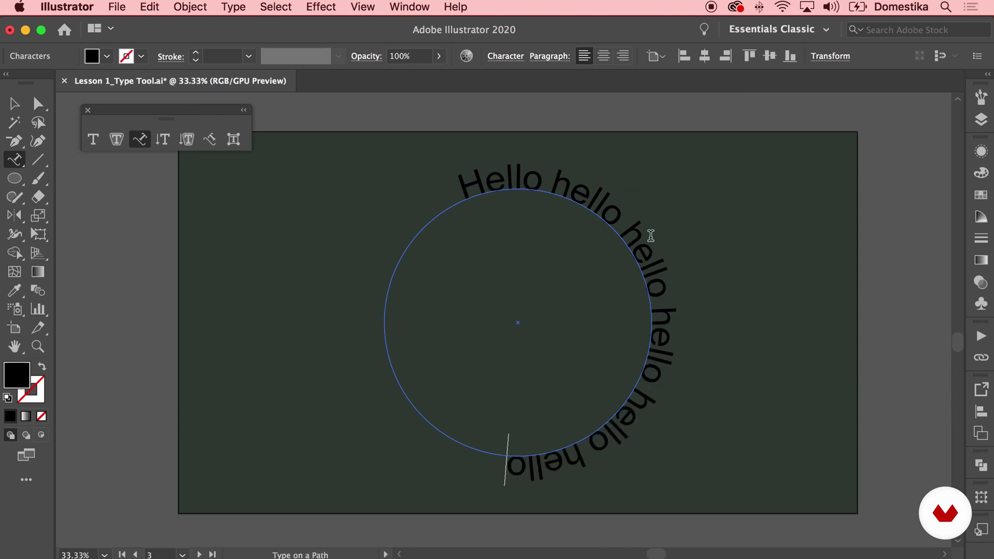
key("super+v")
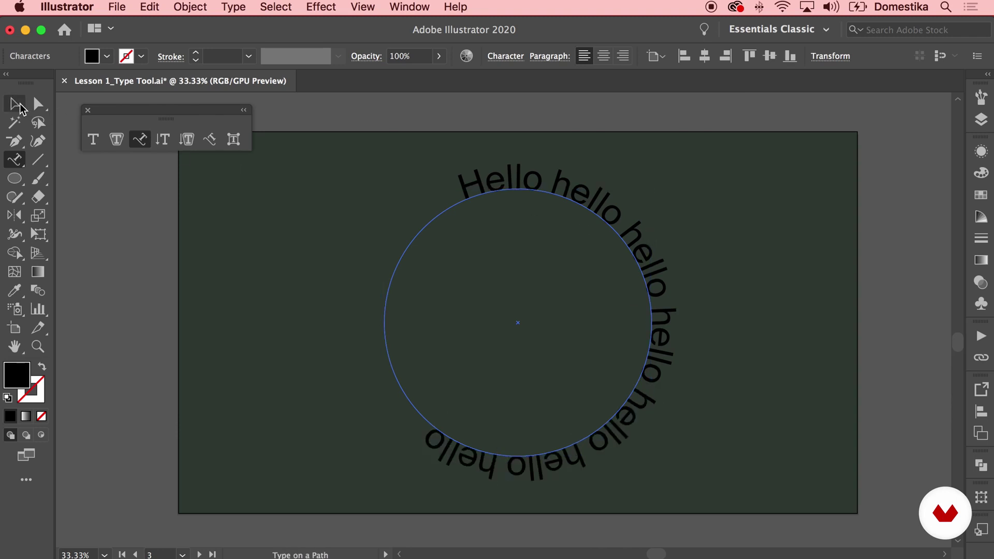
Colour the circular hello text with a pink swatch.
left_click(19, 106)
left_click(981, 195)
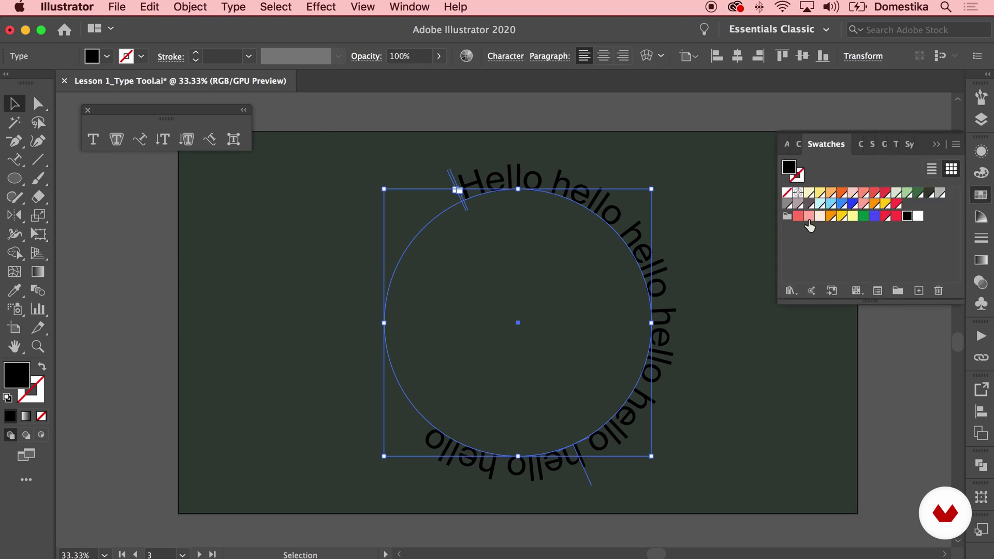
left_click(808, 216)
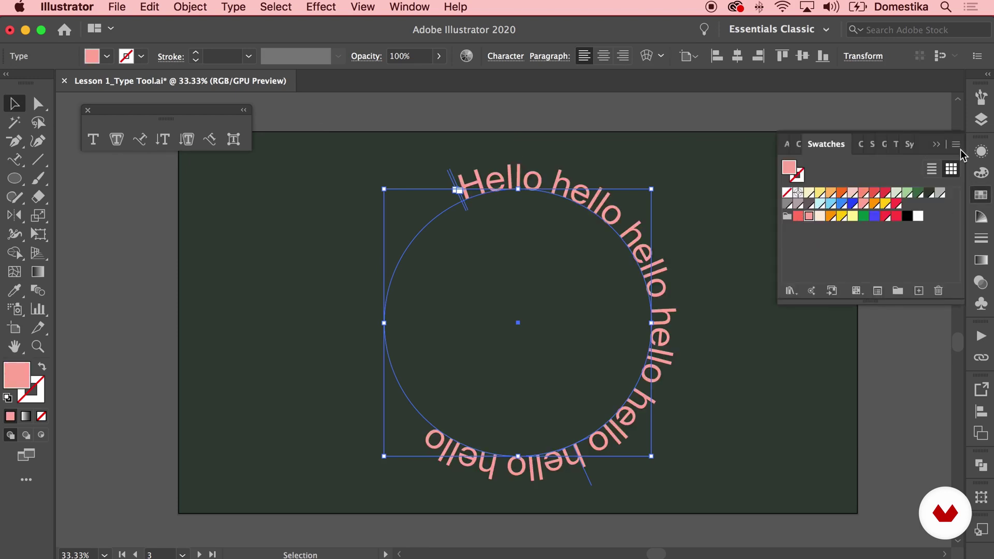
left_click(937, 146)
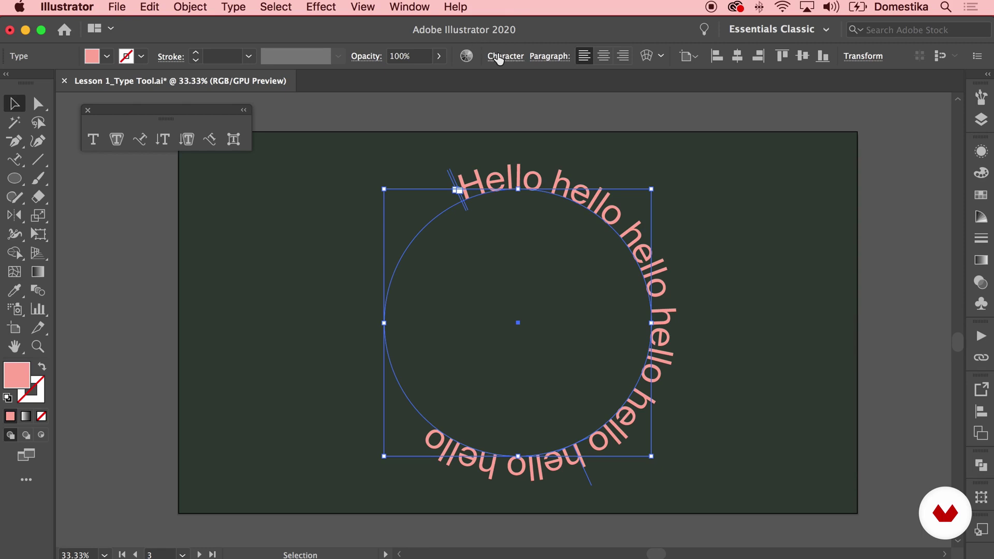
Increase the circular text's font size by three steps.
key("super+t")
left_click(364, 125)
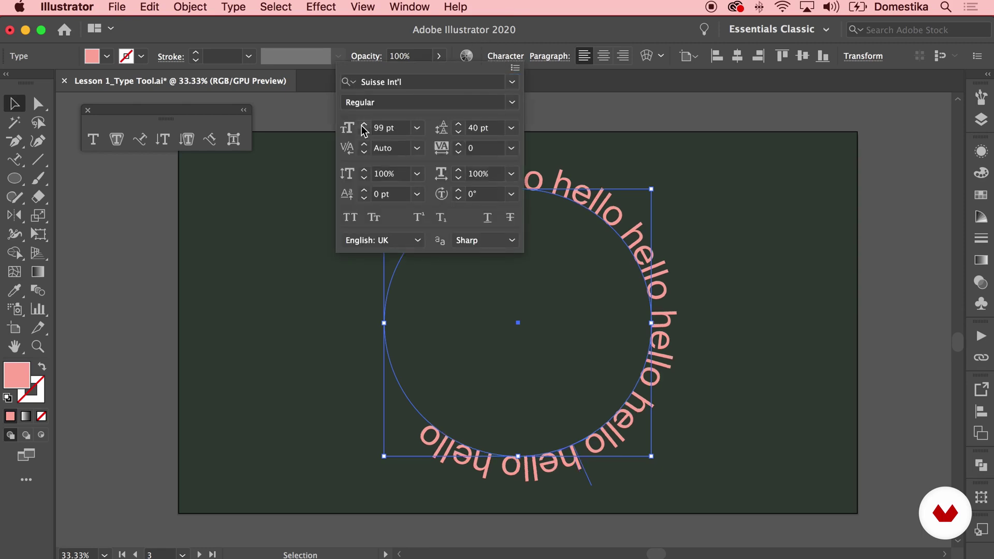
left_click(363, 125)
left_click(364, 125)
left_click(584, 115)
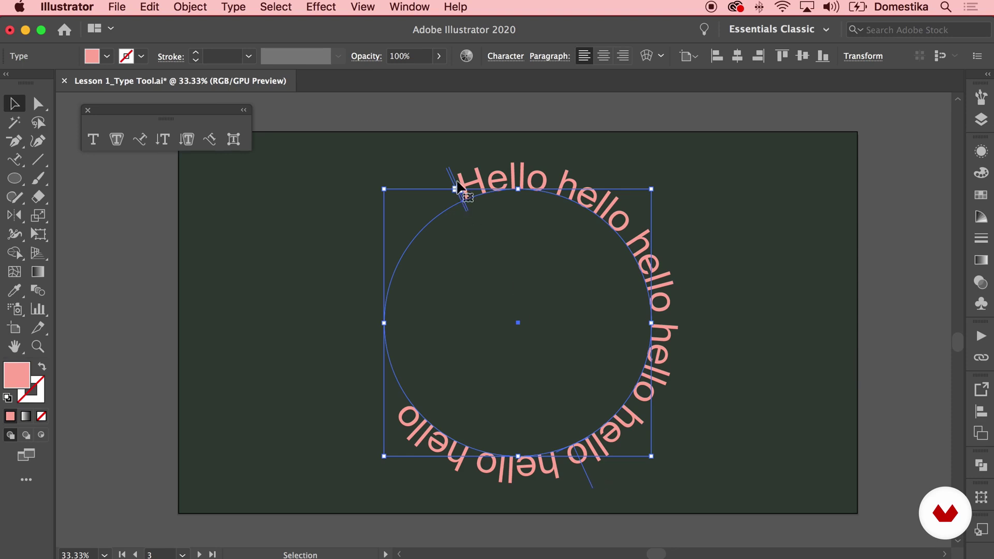
Move the hello text's start to the circle's left side and flip it inside the circle.
left_click_drag(455, 181, 637, 234)
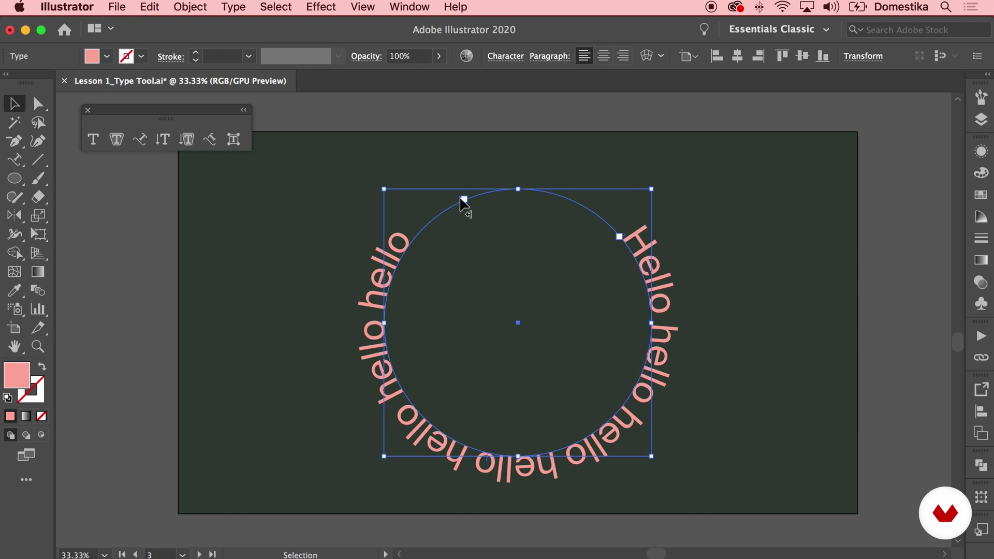
left_click_drag(463, 201, 399, 323)
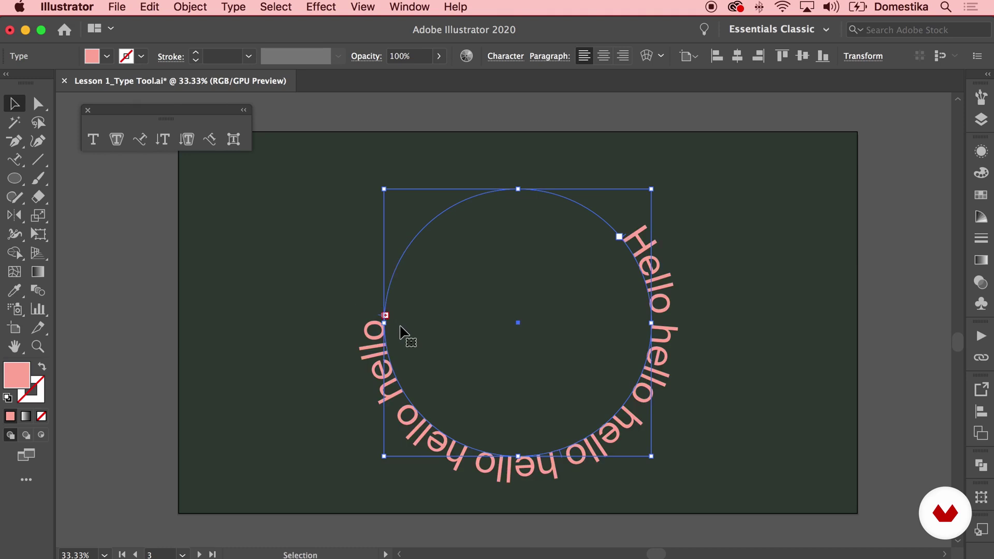
key("t")
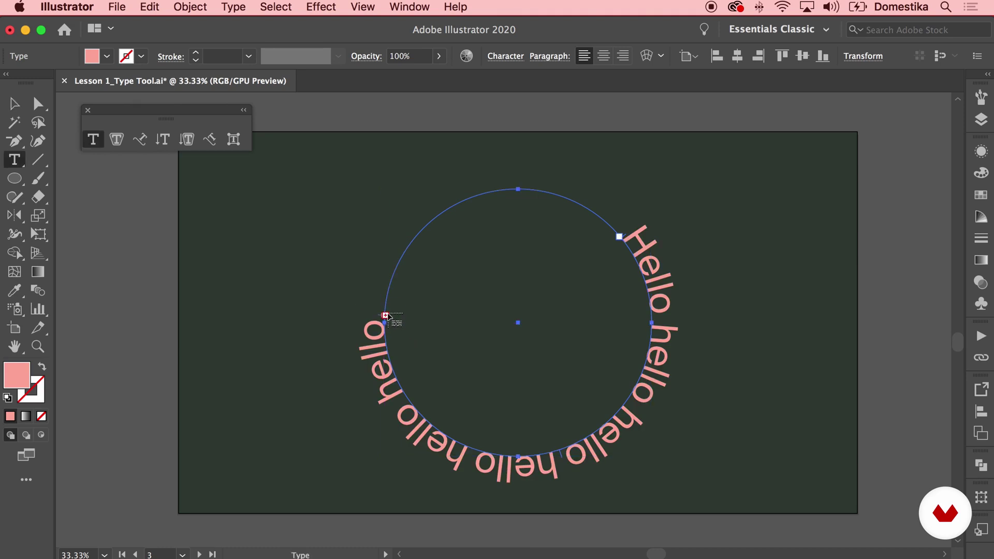
key("v")
key("super+z")
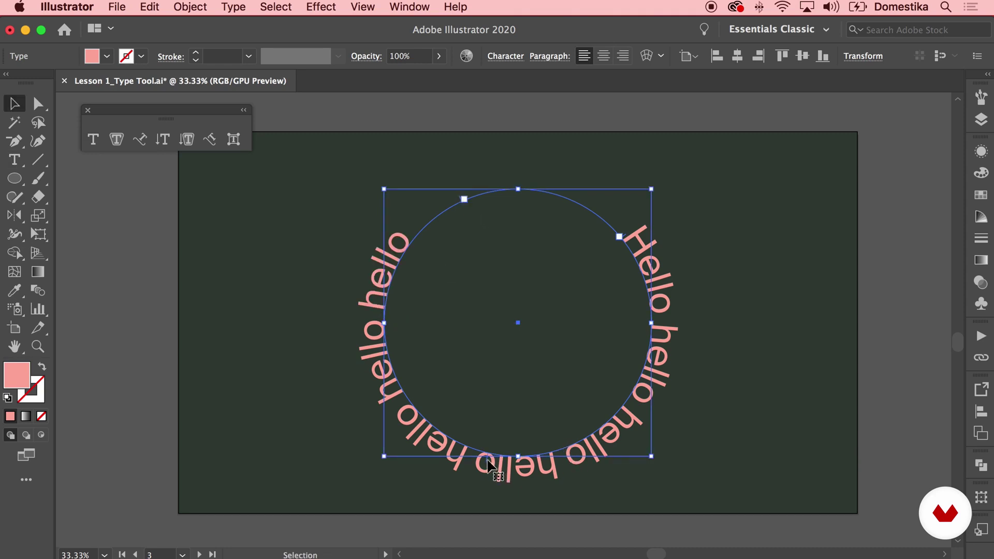
left_click_drag(490, 465, 574, 409)
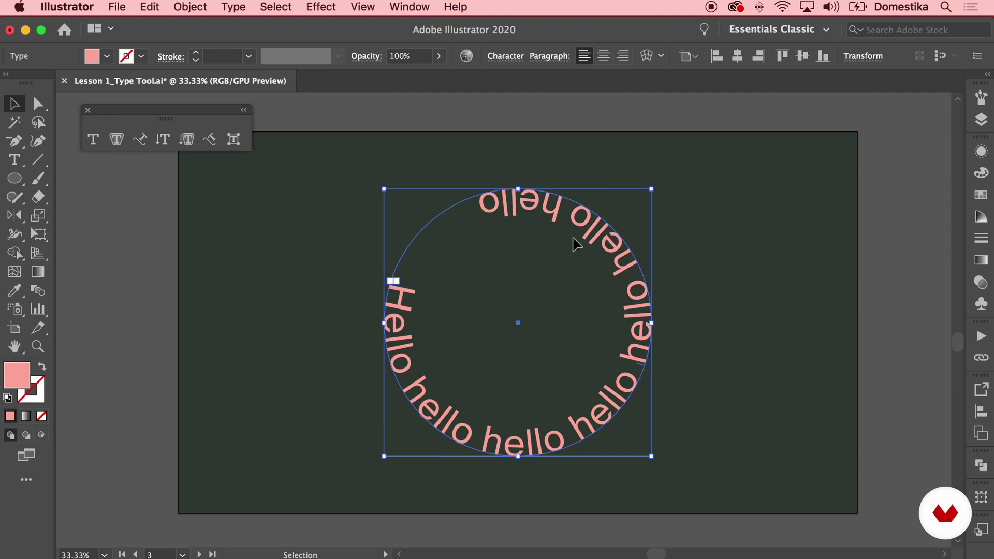
On the hexagon artboard, place vertical Lorem ipsum point text at the left.
left_click(300, 167)
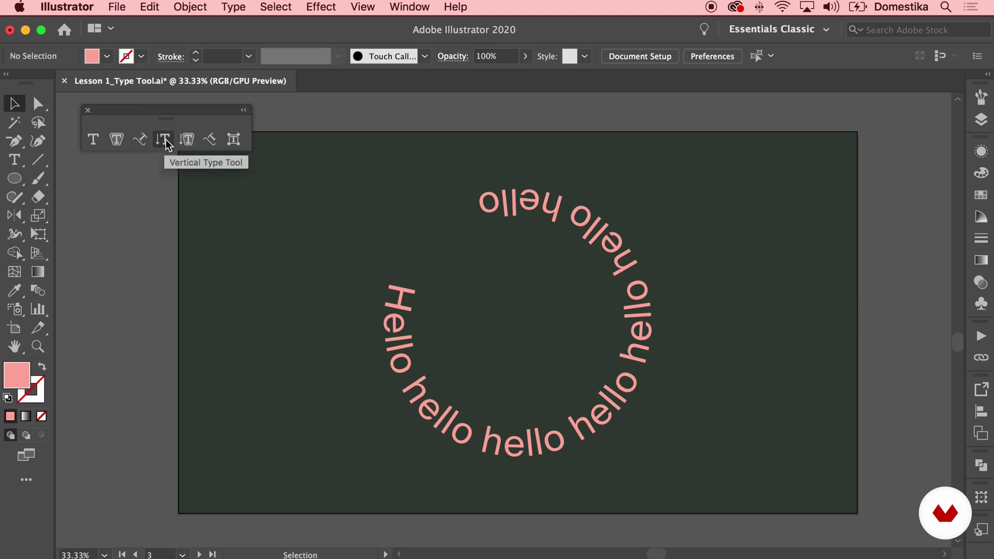
key("space")
left_click_drag(405, 404, 402, 167)
scroll(438, 430, "down", 10)
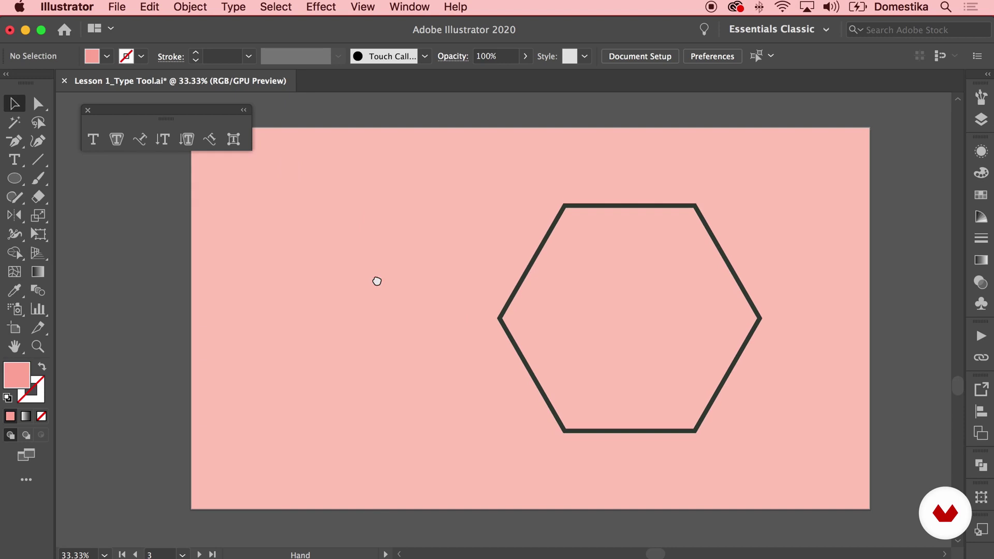
left_click(163, 138)
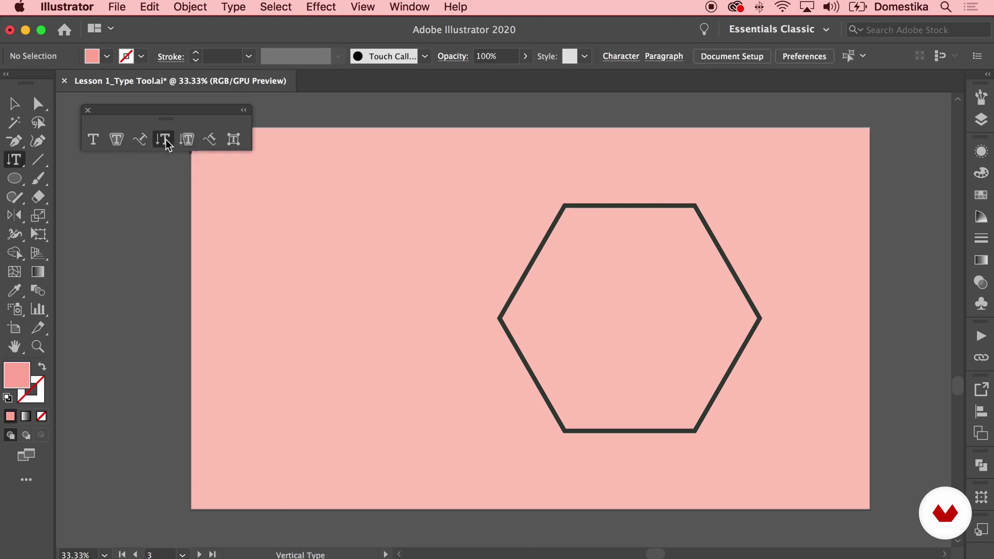
left_click(290, 191)
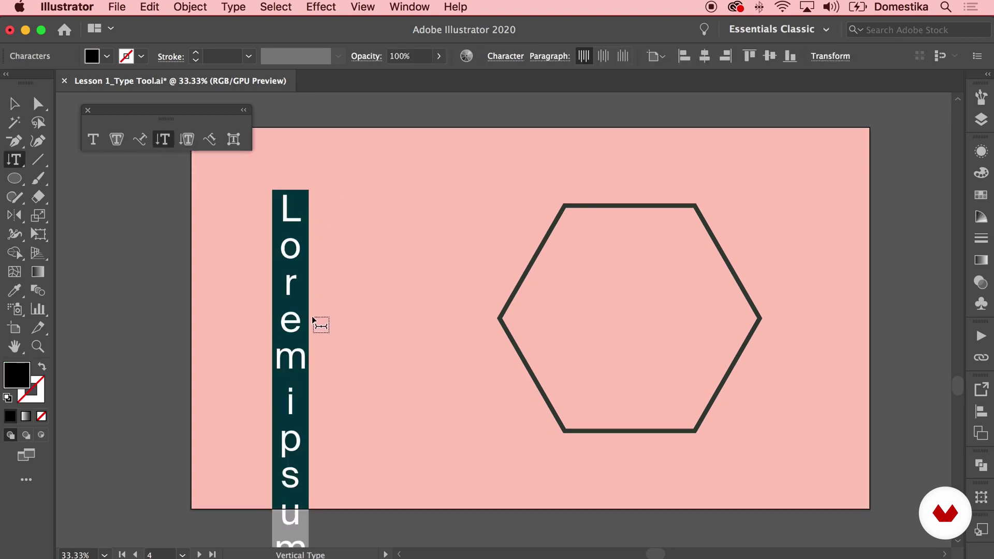
key("Escape")
left_click(340, 362)
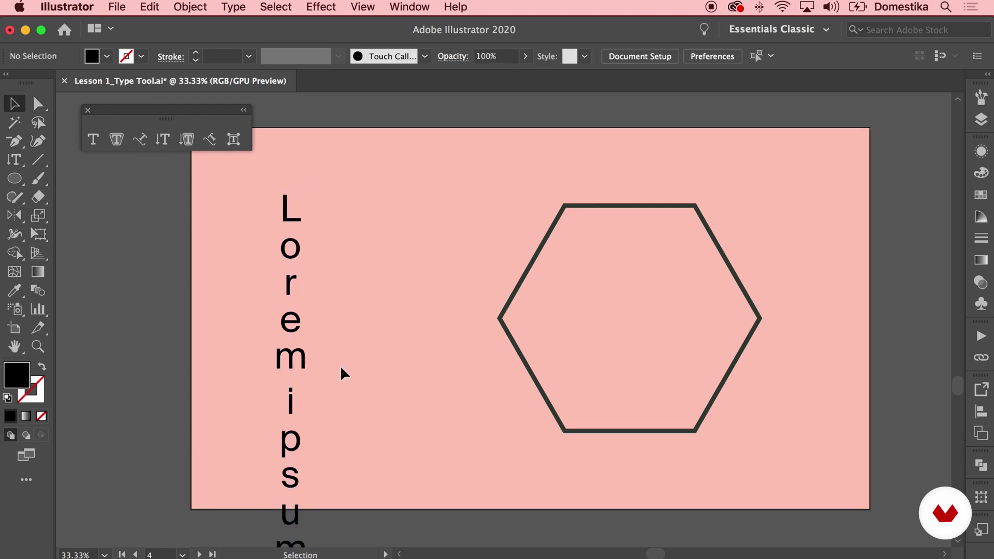
Draw a vertical text area beside the hexagon, then select both vertical samples.
left_click(162, 139)
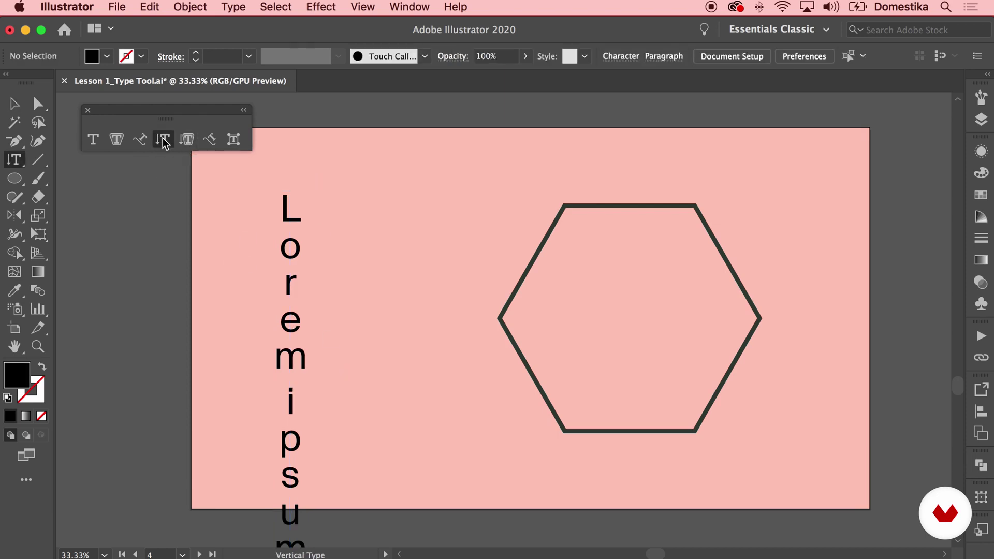
left_click_drag(334, 197, 469, 331)
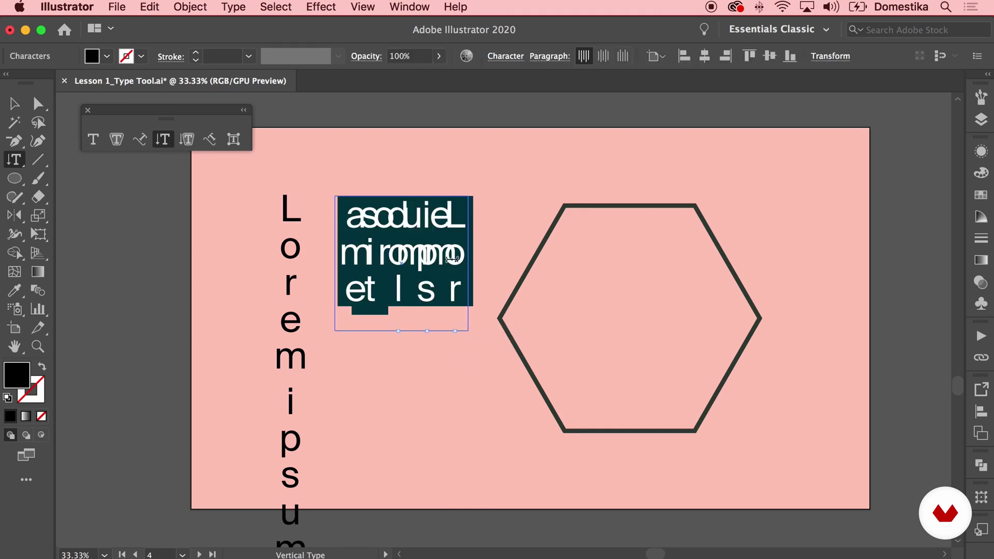
key("Escape")
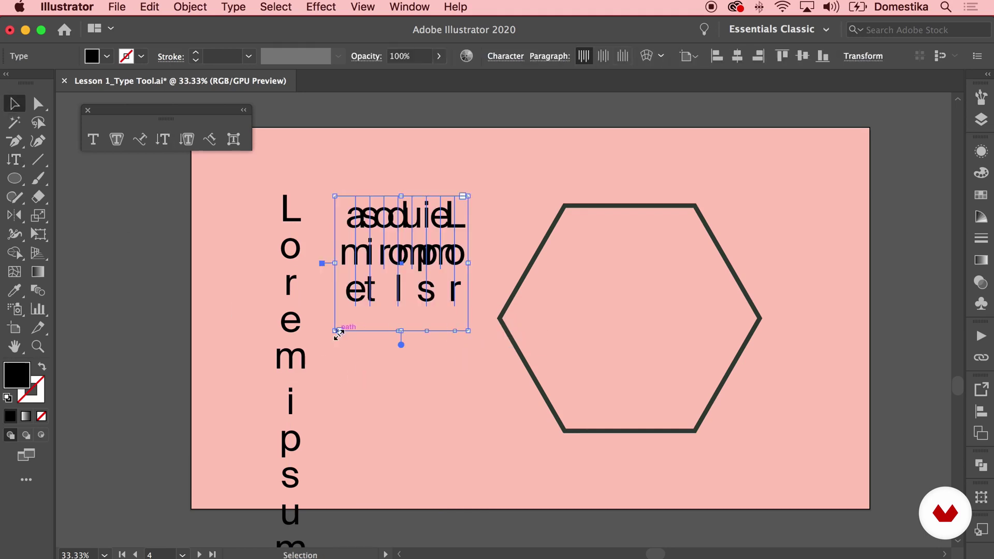
left_click_drag(336, 332, 268, 336)
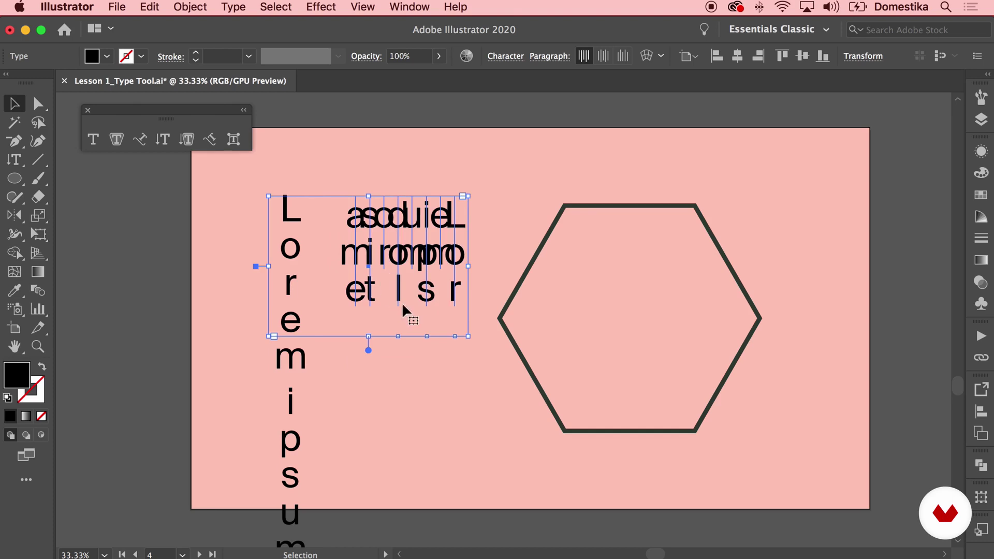
Delete the vertical samples, centre the hexagon, and fill it with vertical placeholder text.
key("Delete")
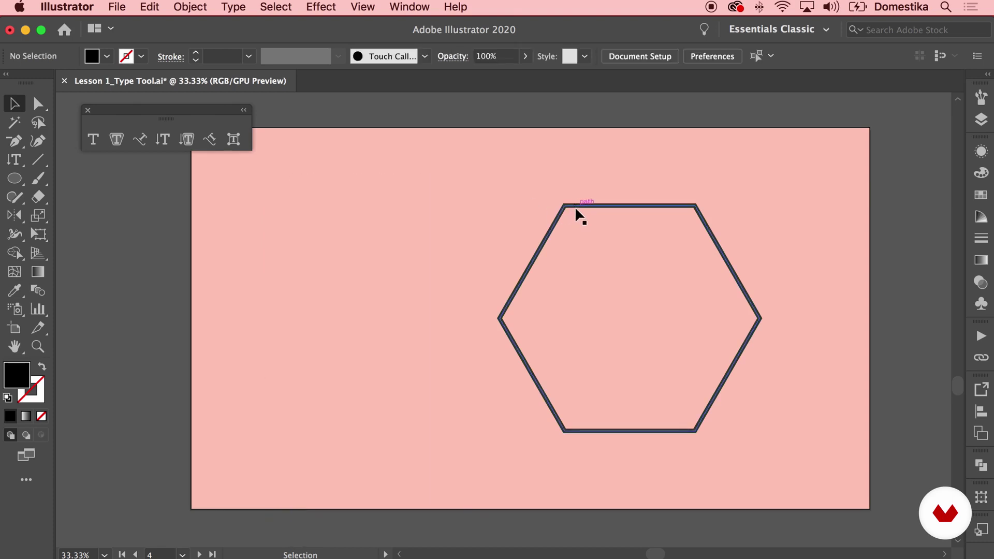
left_click_drag(575, 207, 456, 208)
left_click(231, 150)
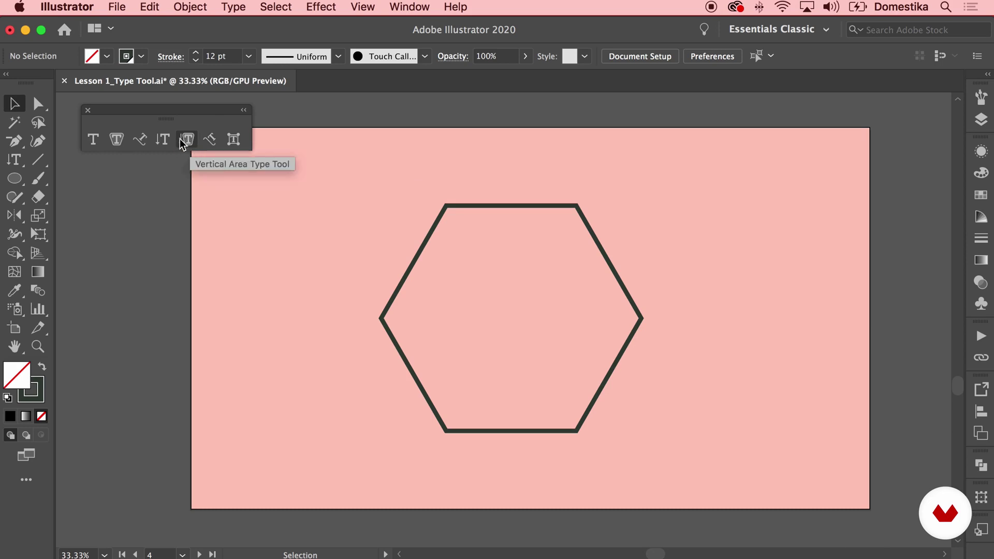
left_click_drag(362, 182, 409, 228)
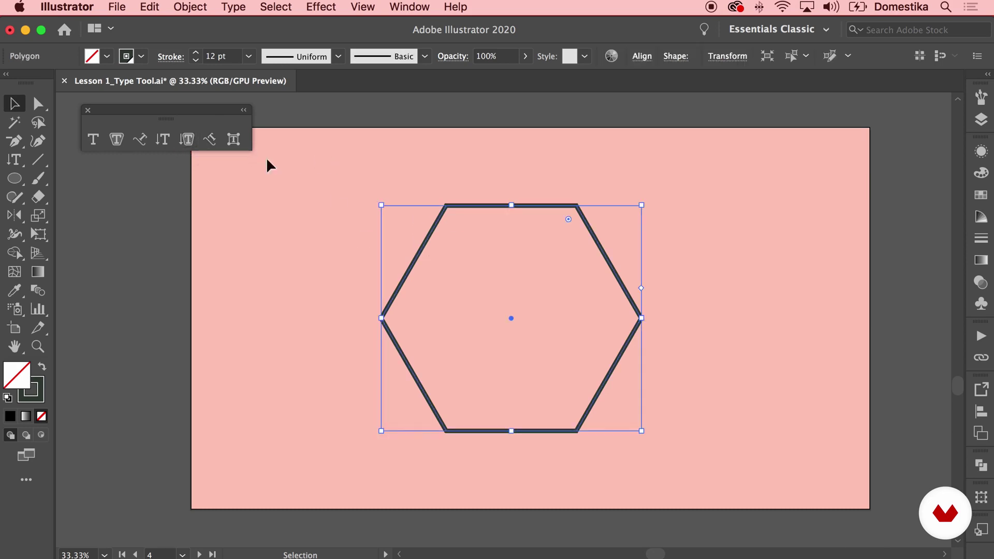
left_click(188, 140)
left_click(452, 209)
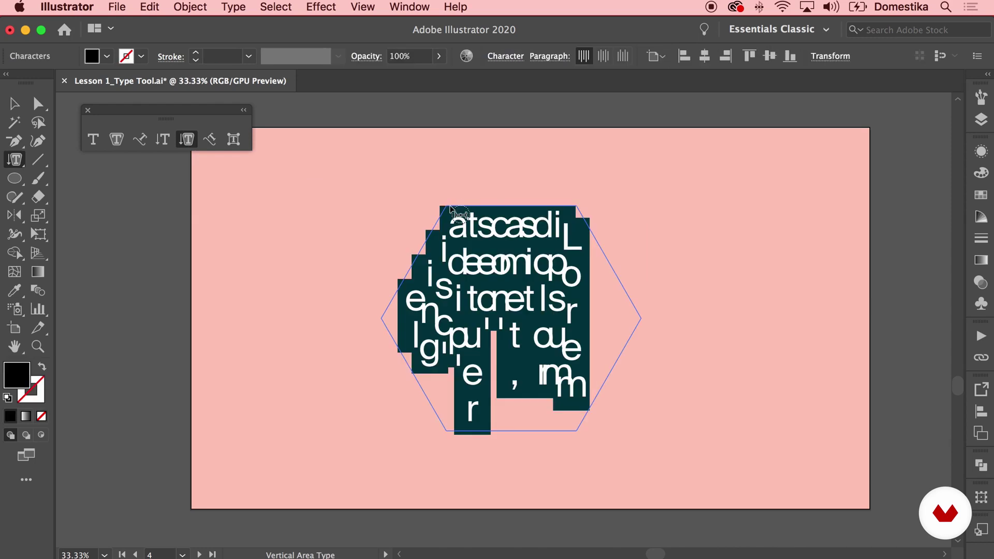
left_click(15, 103)
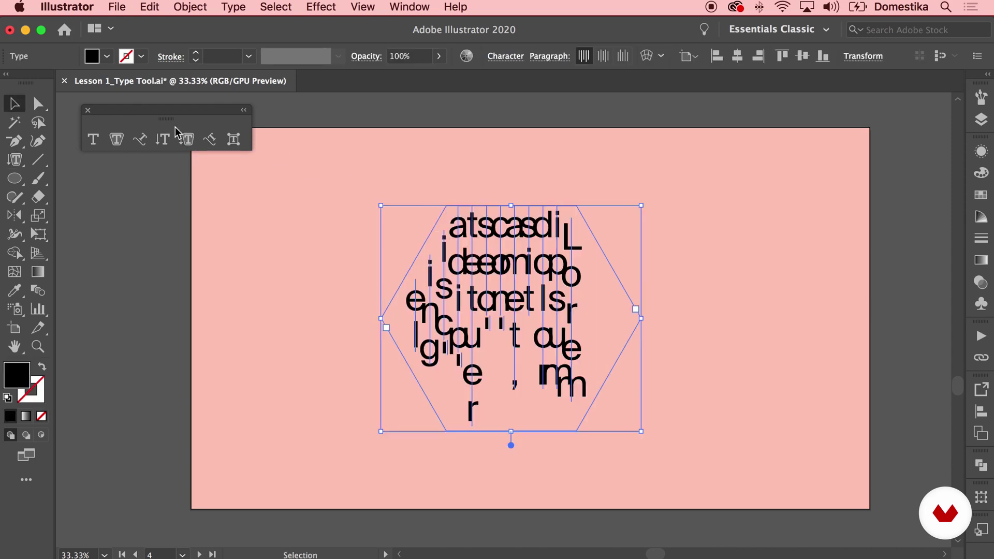
left_click(311, 147)
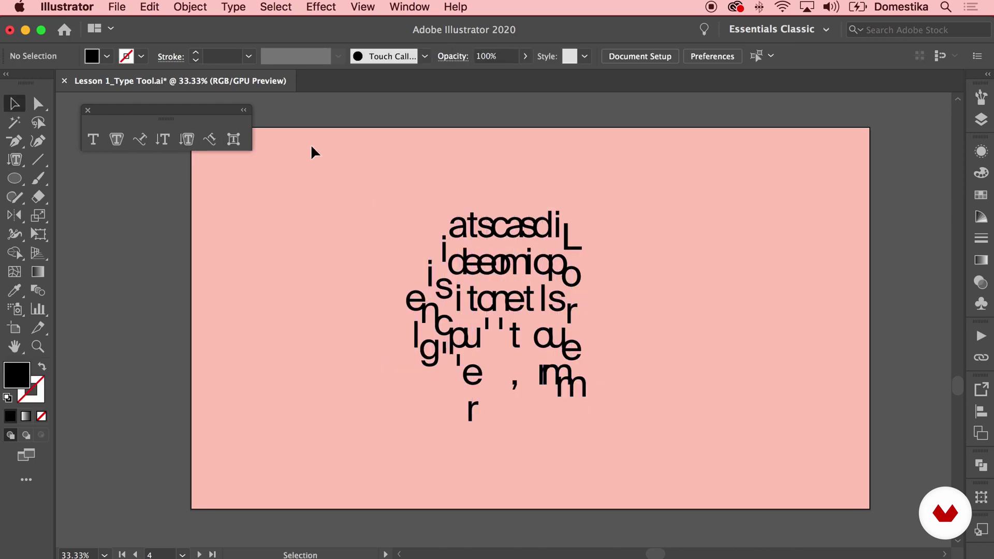
left_click(540, 298)
Set the hexagon's vertical text leading to 100 pt.
left_click(519, 61)
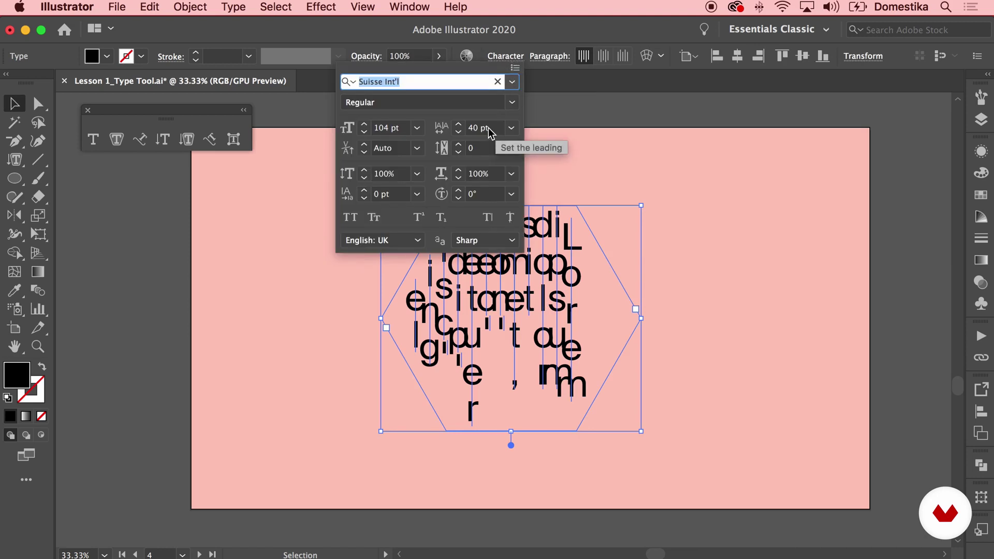
left_click(454, 130)
type("100")
key("Return")
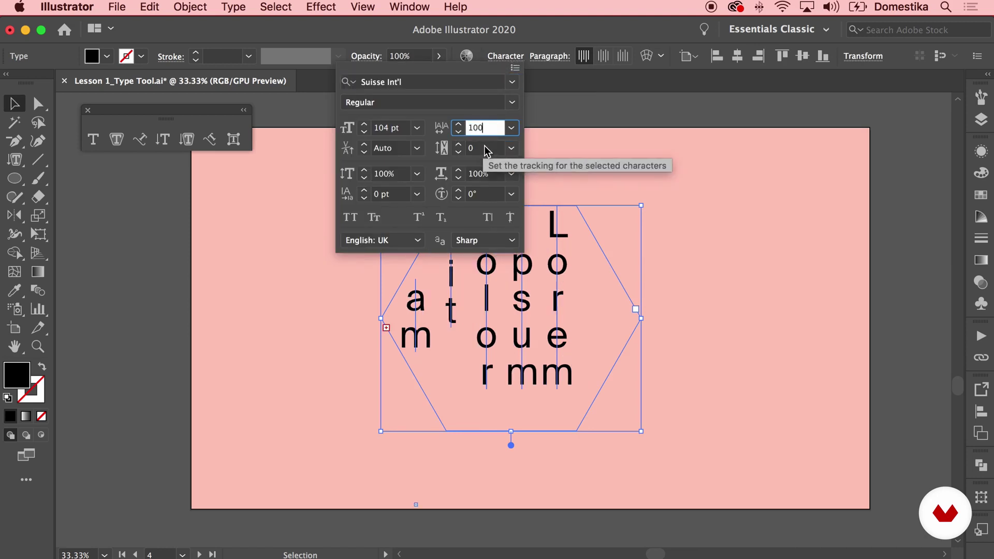
left_click(455, 150)
left_click(554, 89)
left_click(595, 127)
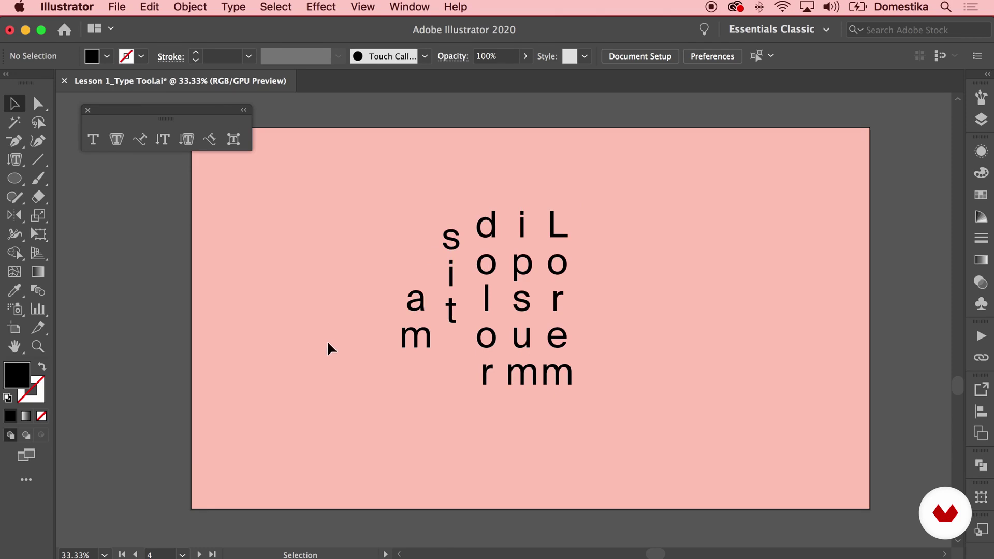
Pan over to the artboard with the outlined circle.
key("space")
left_click_drag(345, 439, 350, 171)
left_click_drag(445, 405, 422, 76)
Run vertical Lorem ipsum type along the circle's path, sliding its start to the upper right.
key("super+a")
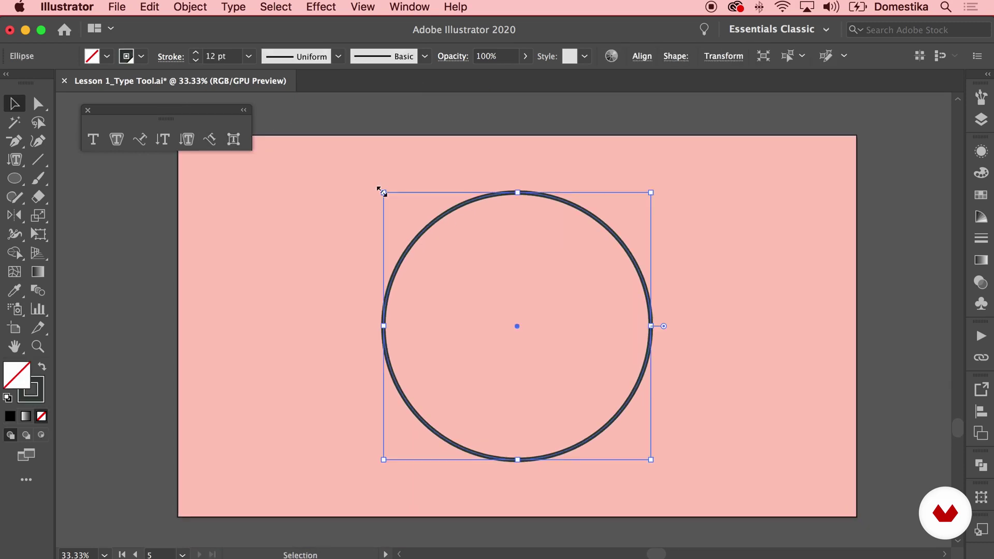
left_click(209, 140)
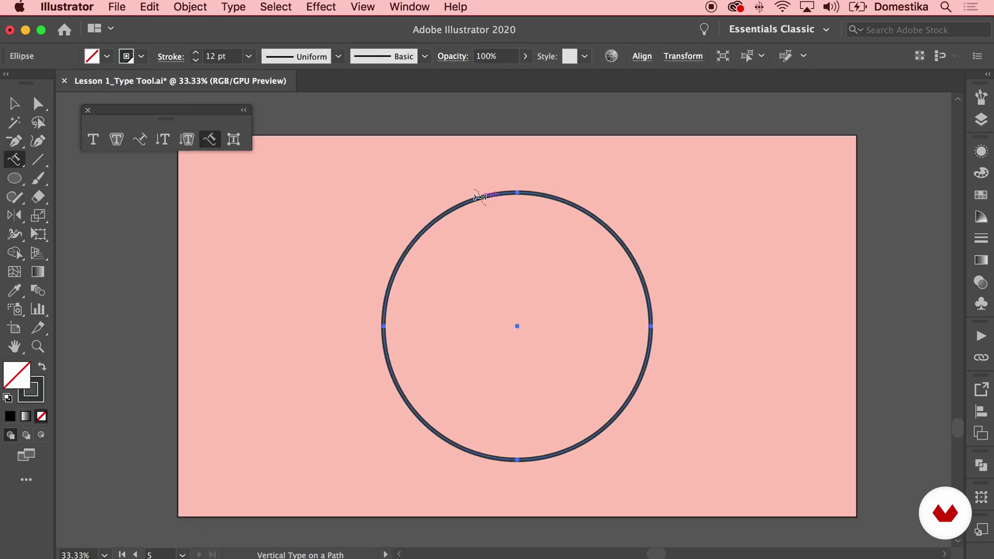
left_click(493, 193)
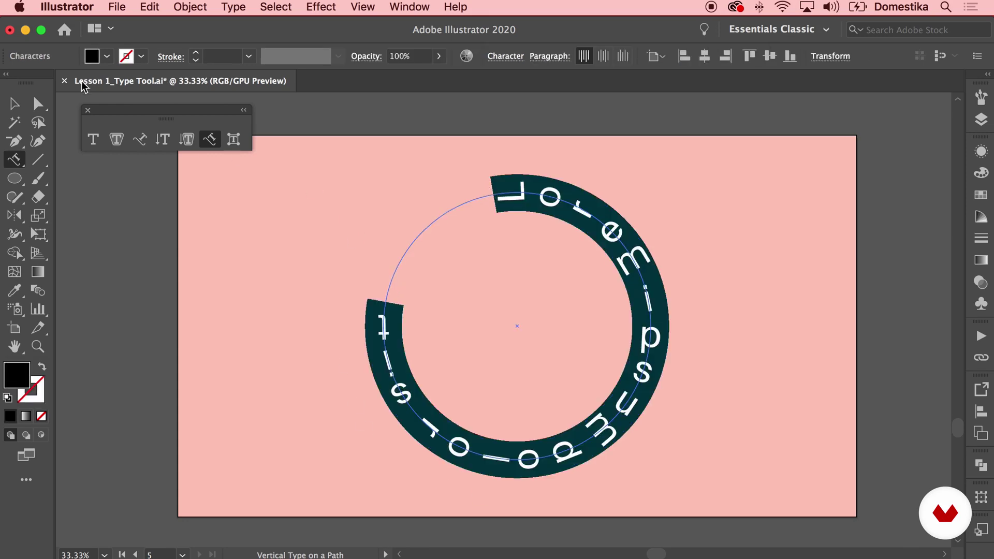
left_click(14, 103)
left_click_drag(497, 171, 561, 186)
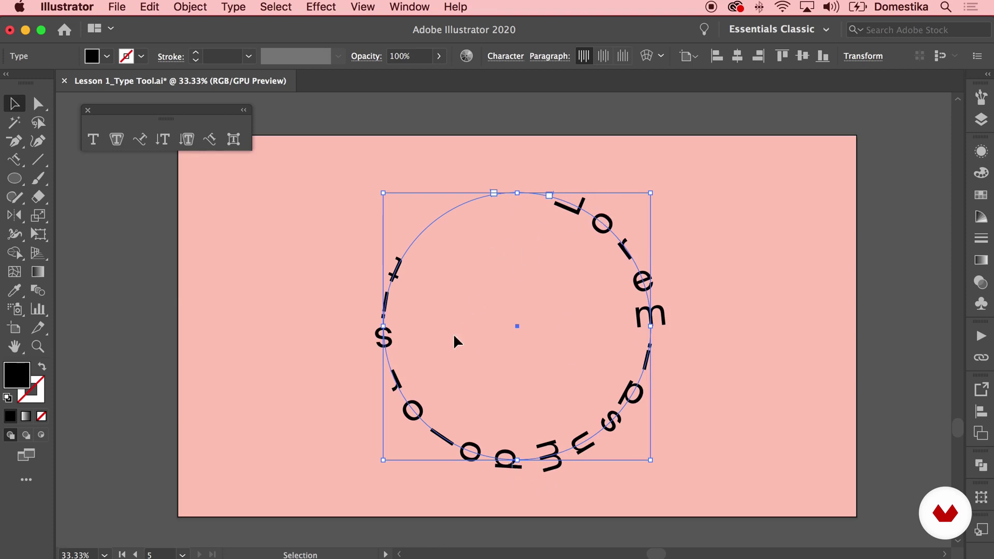
left_click(277, 299)
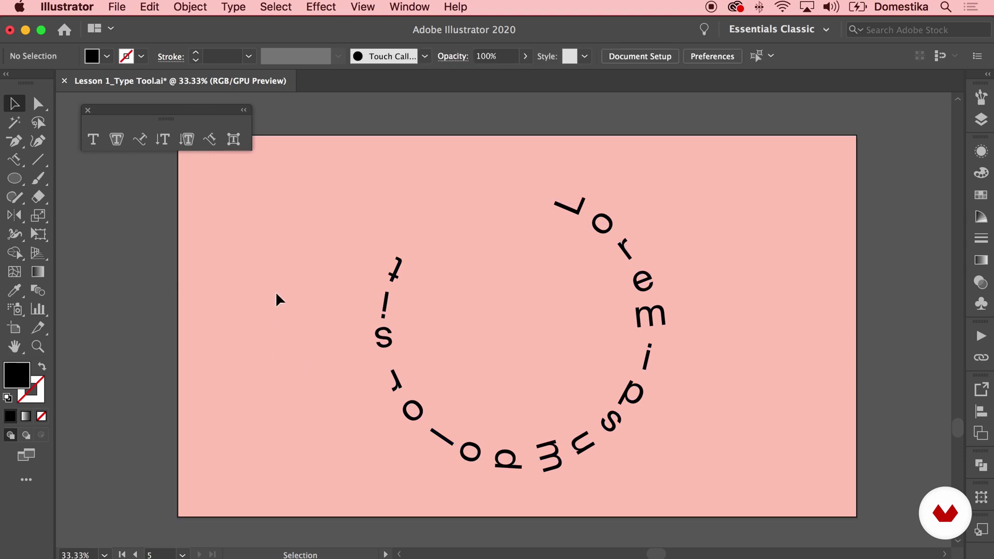
With Touch Type, nudge up and scale the s in 'Based', trying alternate glyphs, then resize it near normal.
scroll(395, 164, "up", 15)
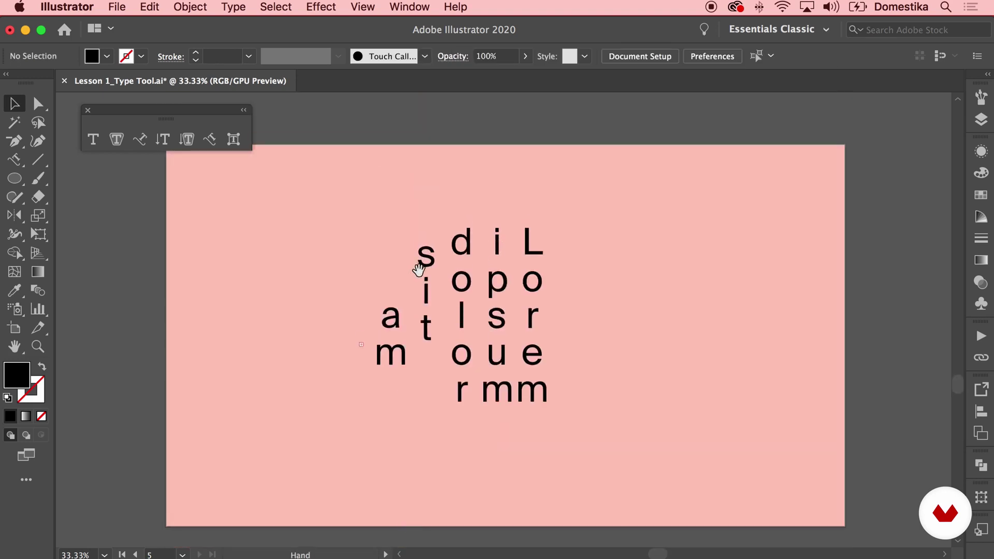
scroll(433, 497, "up", 20)
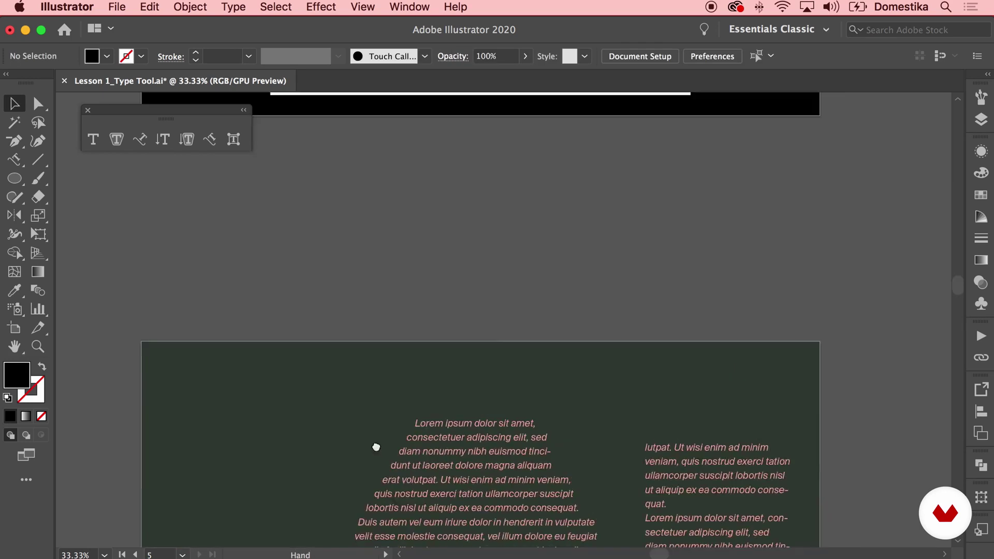
scroll(320, 379, "up", 5)
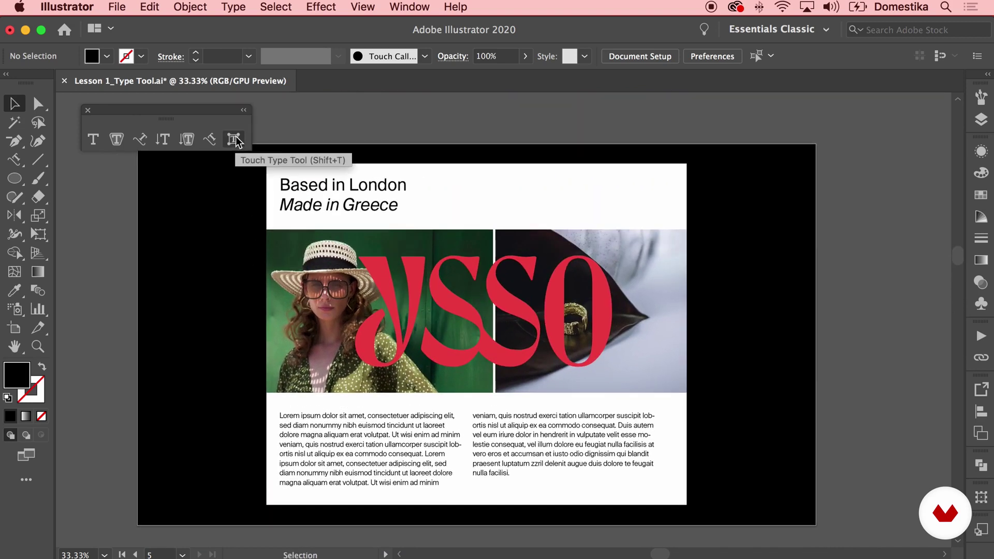
left_click(234, 140)
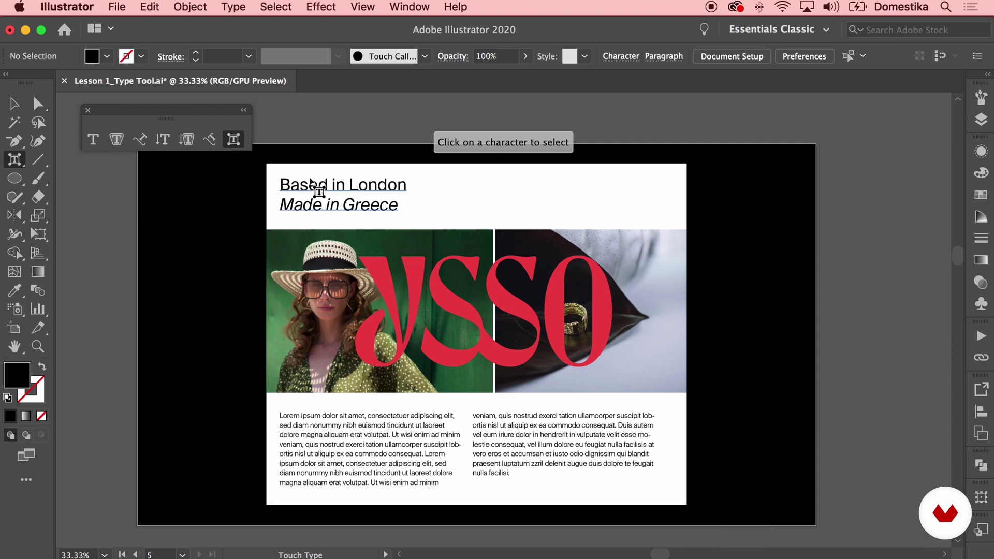
left_click(304, 187)
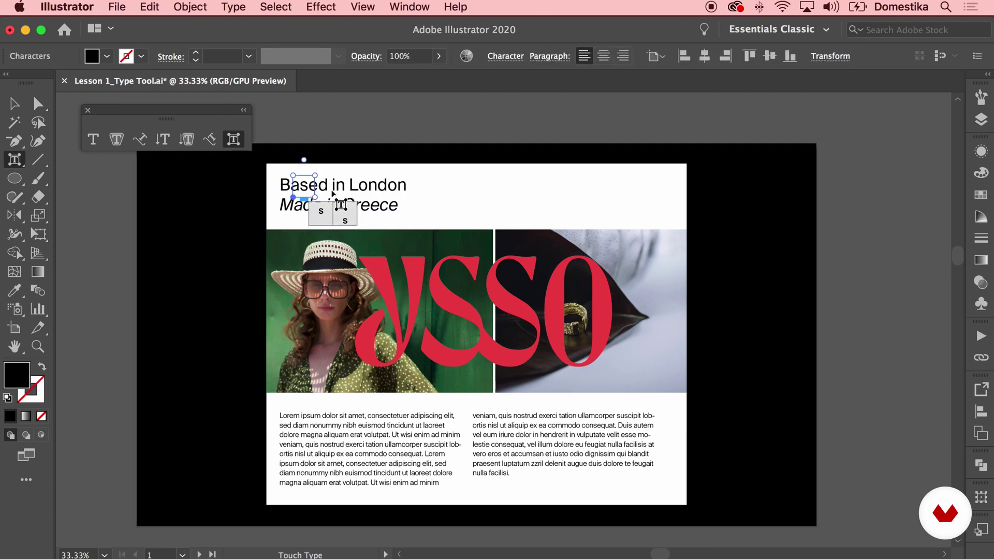
key("shift+Up")
mouse_move(314, 167)
left_mouse_down()
mouse_move(333, 158)
mouse_move(323, 181)
mouse_move(317, 175)
left_mouse_up()
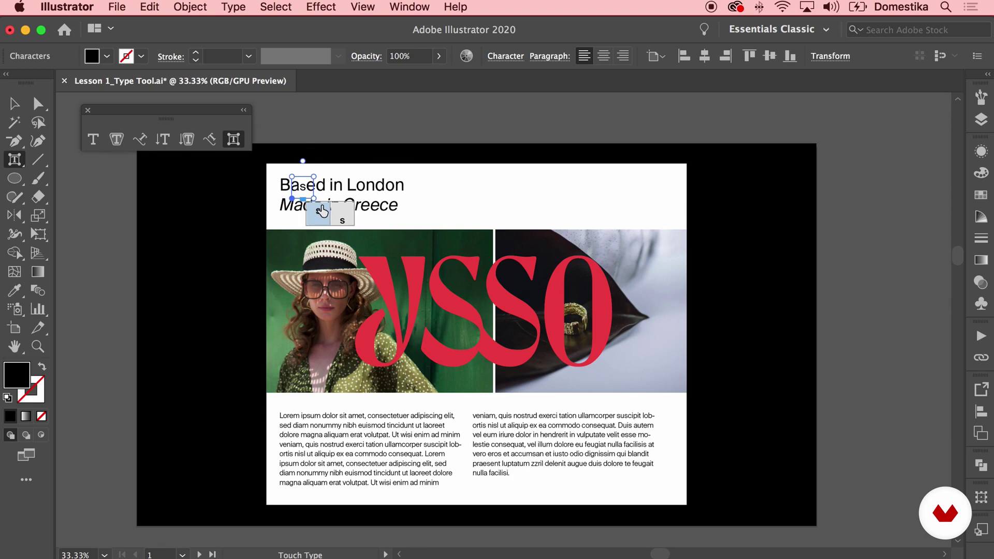
left_click(321, 220)
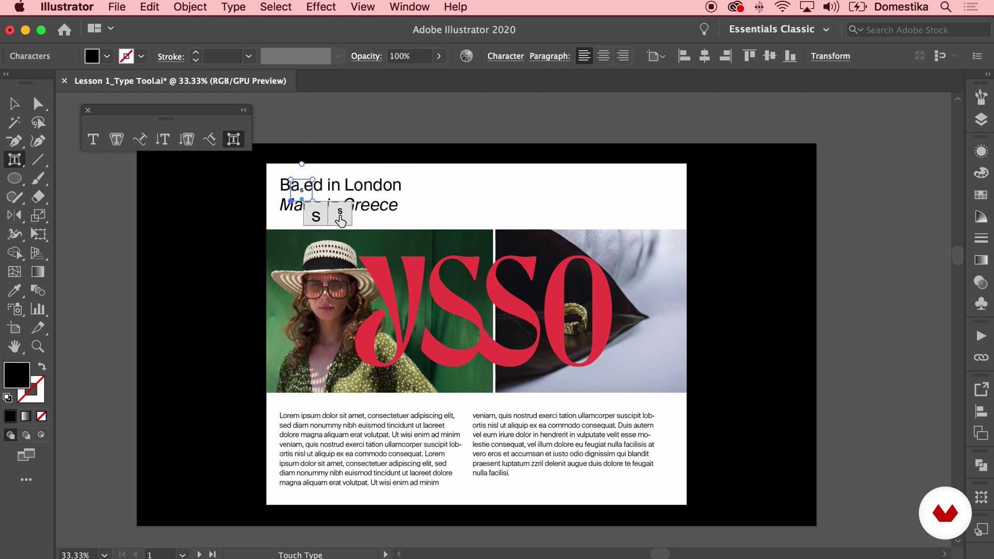
left_click(320, 219)
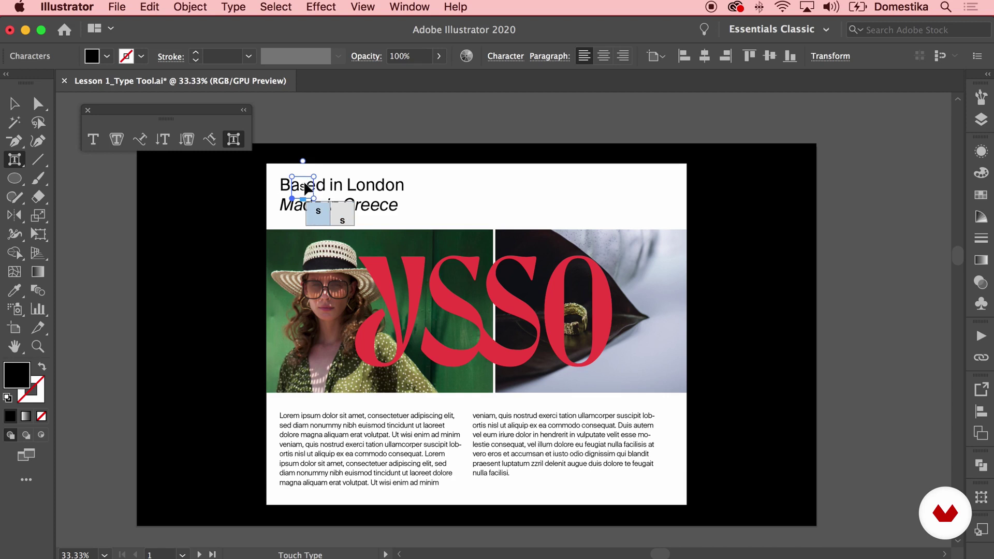
mouse_move(314, 176)
left_mouse_down()
mouse_move(324, 169)
mouse_move(322, 178)
left_mouse_up()
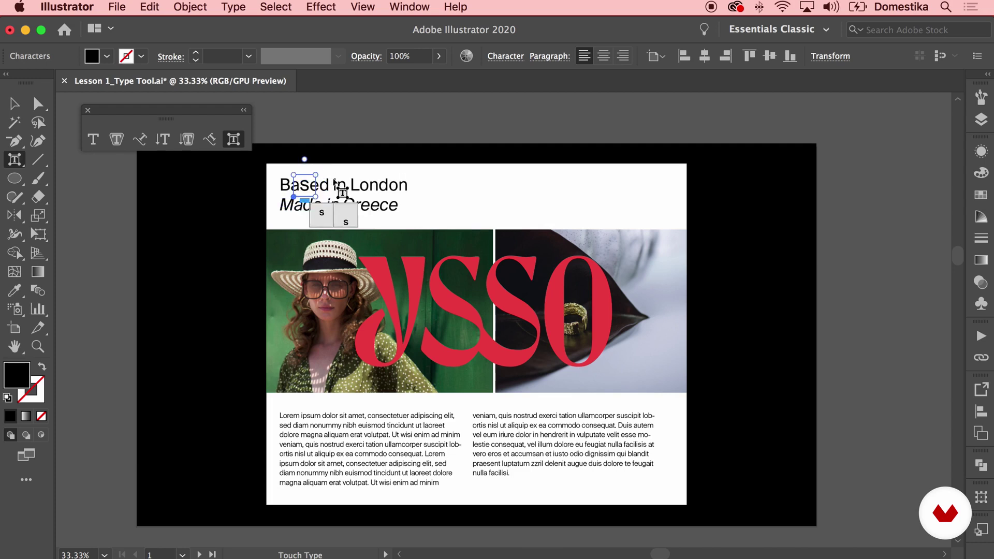
Make the d in 'Based' slightly larger, then return to the Selection tool and deselect the heading.
left_click(326, 191)
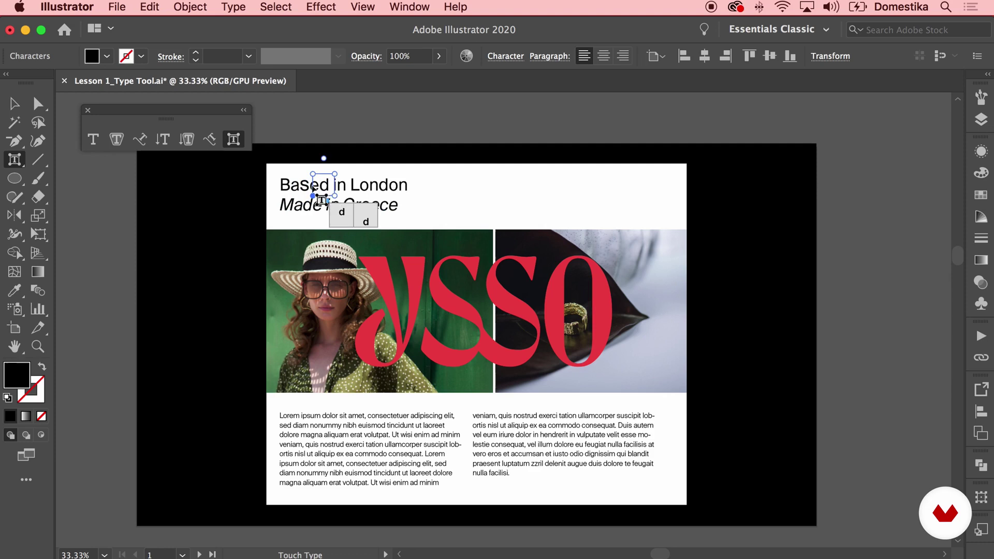
left_click(314, 190)
left_click(327, 187)
left_click_drag(338, 173, 340, 171)
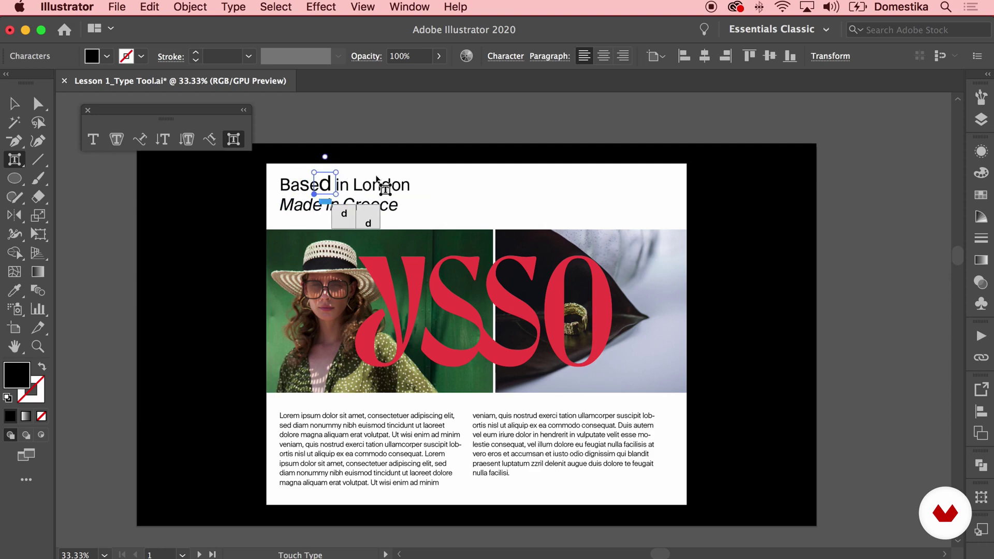
left_click(367, 186)
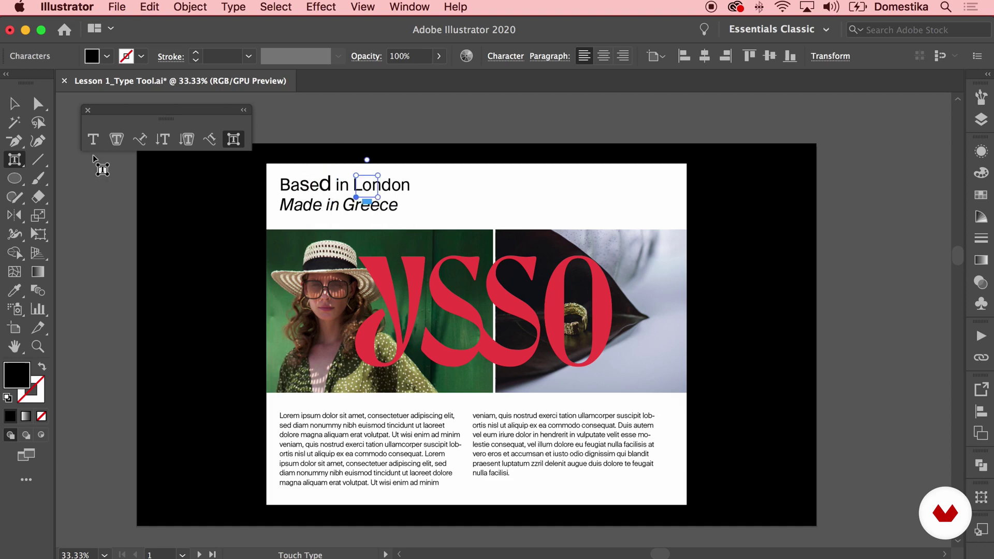
left_click(15, 104)
left_click(368, 144)
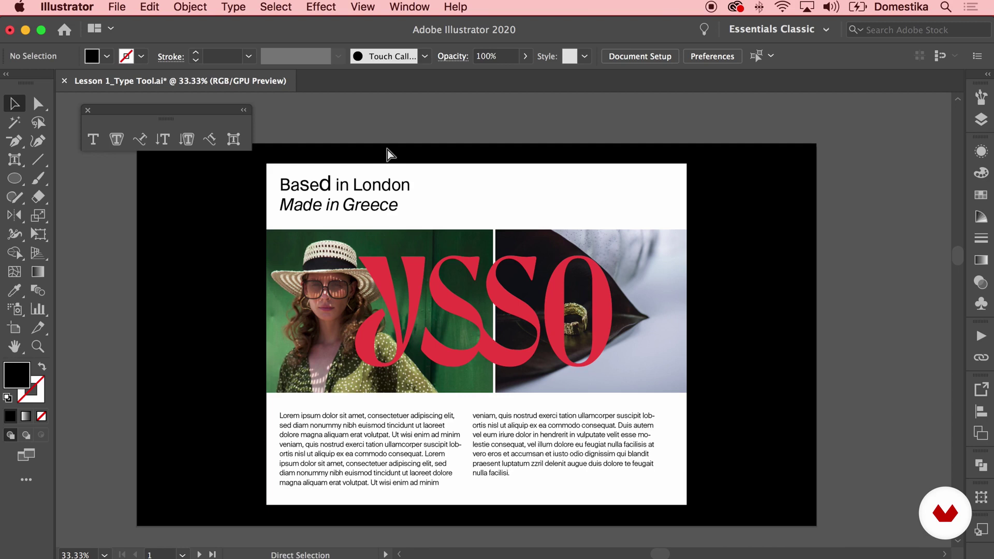
Undo the Touch Type edits to the d and s in 'Based', deselect, and close the floating type tools panel.
key("super+z")
key("super+z")
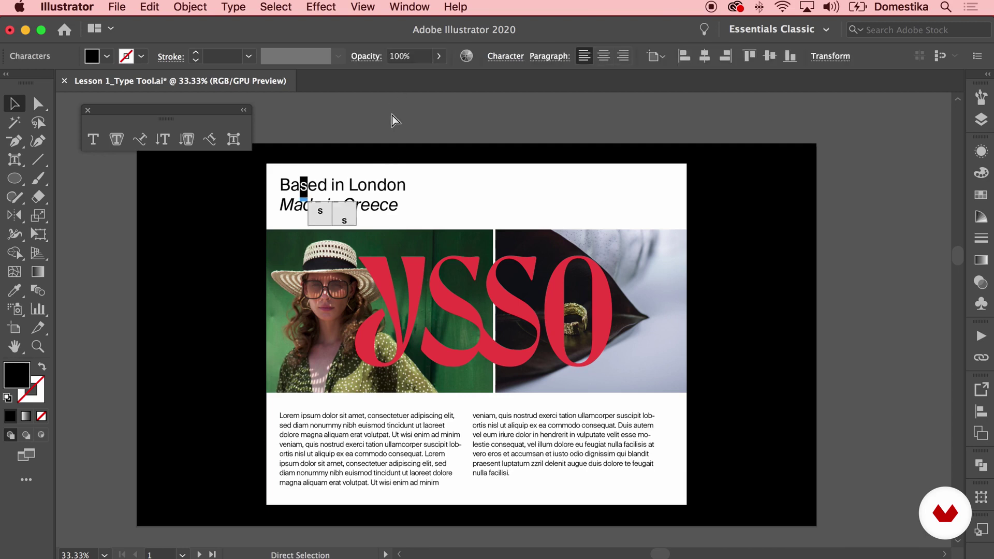
key("super+z")
key("super+z")
key("super+z")
key("super+z")
key("super+z")
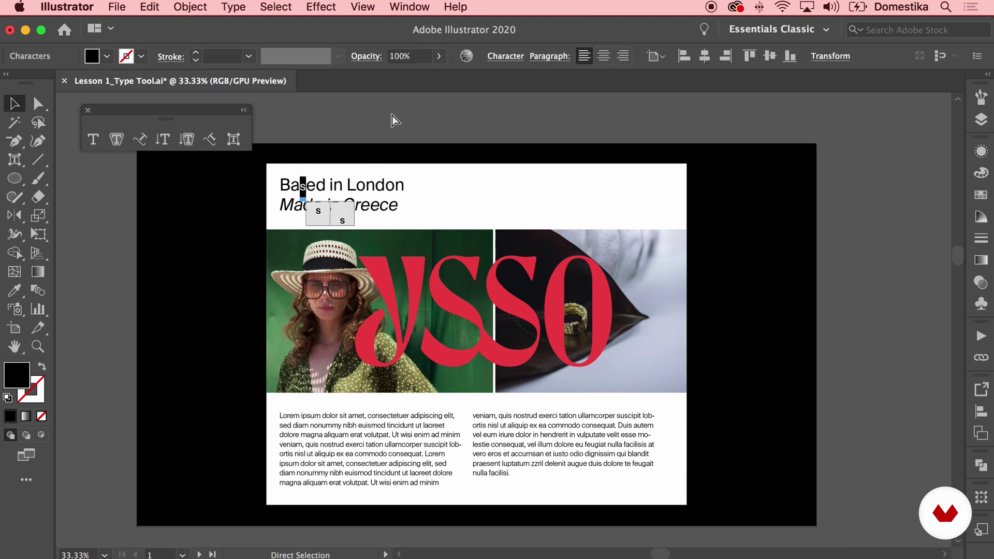
key("super+z")
key("super+z")
key("Escape")
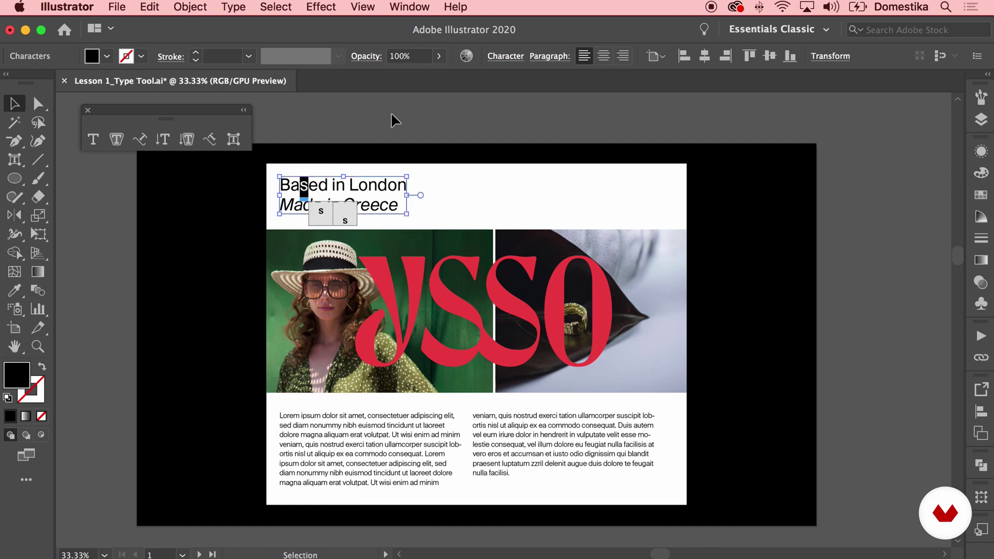
left_click(394, 121)
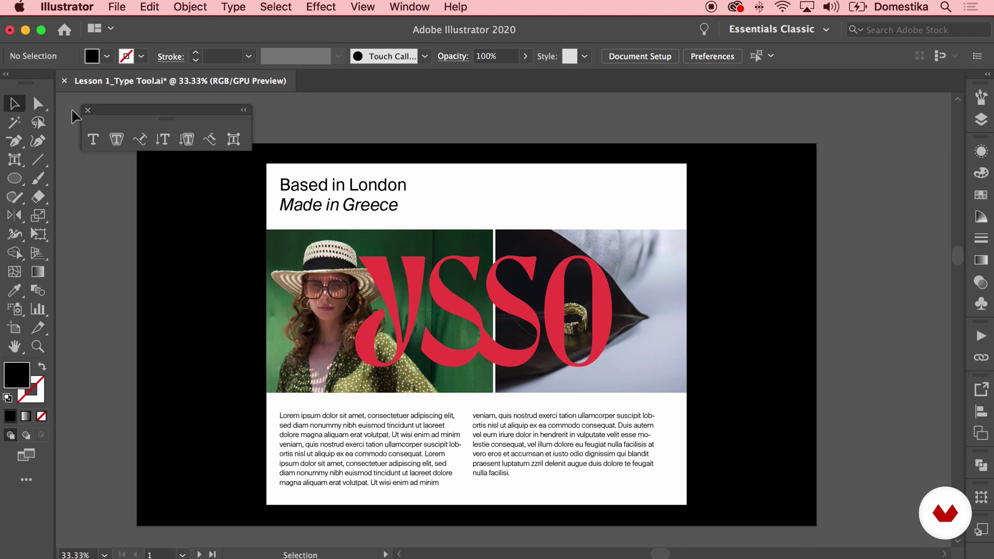
left_click(88, 111)
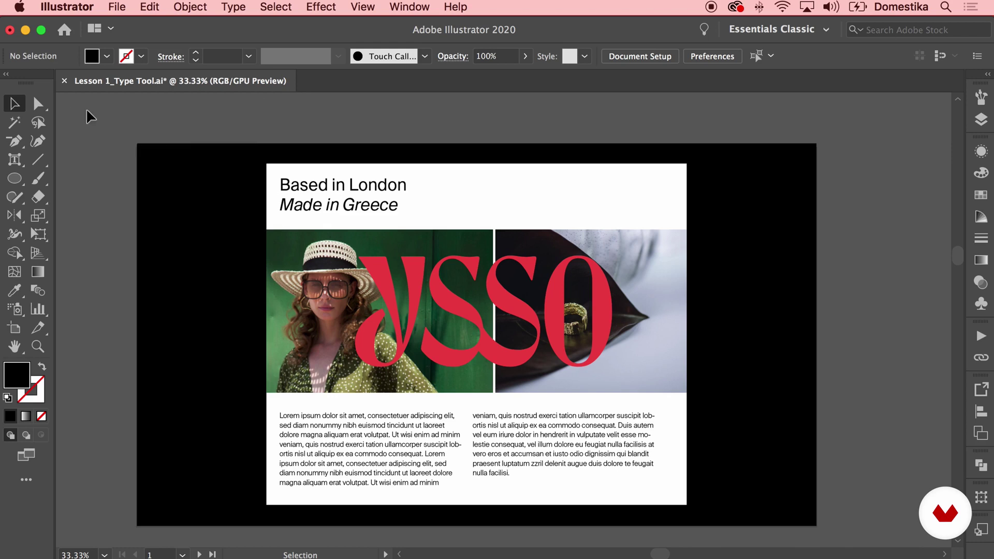
left_click_drag(96, 206, 102, 197)
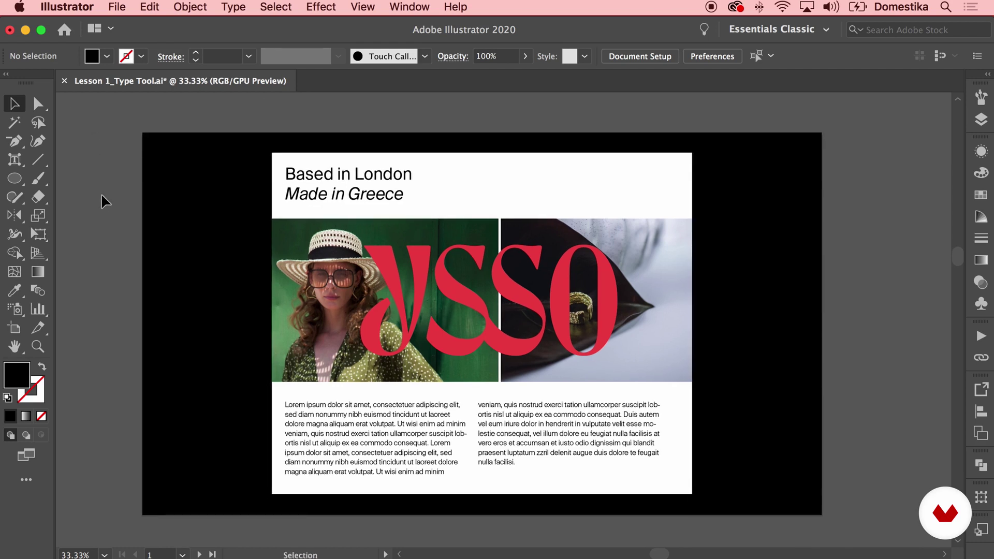